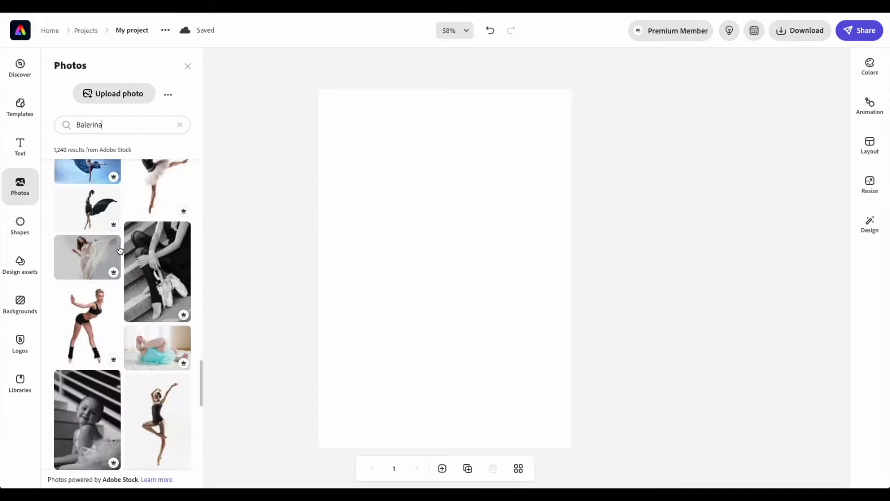
Add the photo of the dancer in flowing black fabric, enlarge it to the page width and remove its background.
left_click(93, 248)
left_click(419, 268)
left_click_drag(365, 216, 320, 185)
left_click_drag(525, 322, 560, 367)
left_click(814, 134)
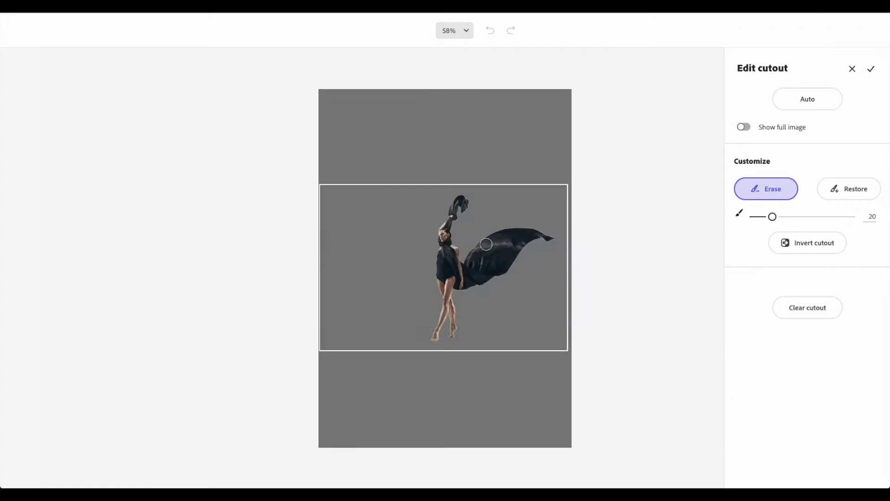
left_click(871, 68)
Enlarge the dancer cutout and align its fabric tip with the page's right edge at mid-height.
left_click_drag(431, 193, 396, 156)
left_click_drag(397, 340, 361, 382)
left_click_drag(482, 314, 499, 318)
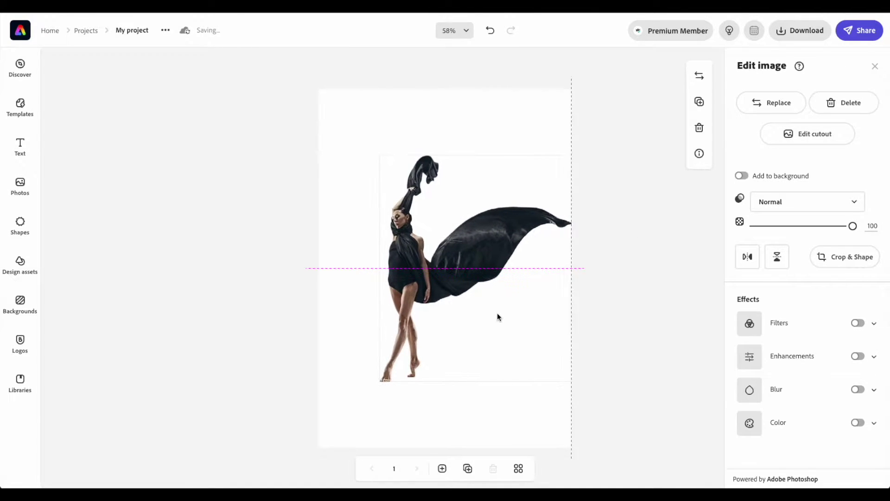
Duplicate the dancer cutout and crop the copy down to the flowing fabric beside her.
left_click(699, 102)
left_click_drag(492, 262, 474, 265)
left_click(844, 257)
left_click_drag(380, 269, 436, 275)
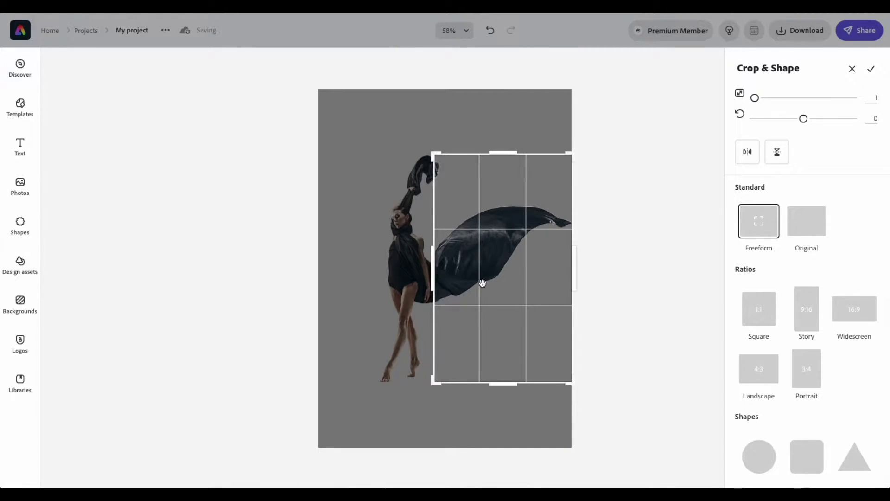
left_click(871, 70)
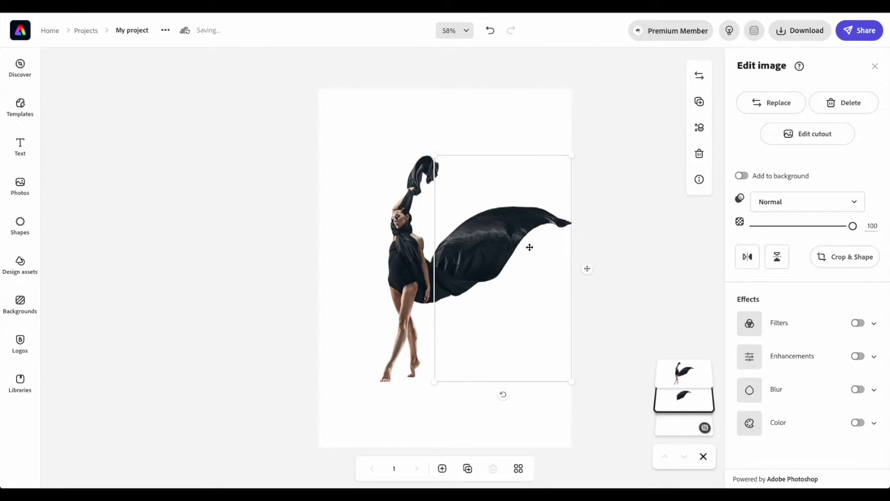
Crop the empty top off the fabric copy and shift it left so it overlaps the dancer's back.
left_click(845, 257)
left_click_drag(503, 155, 503, 186)
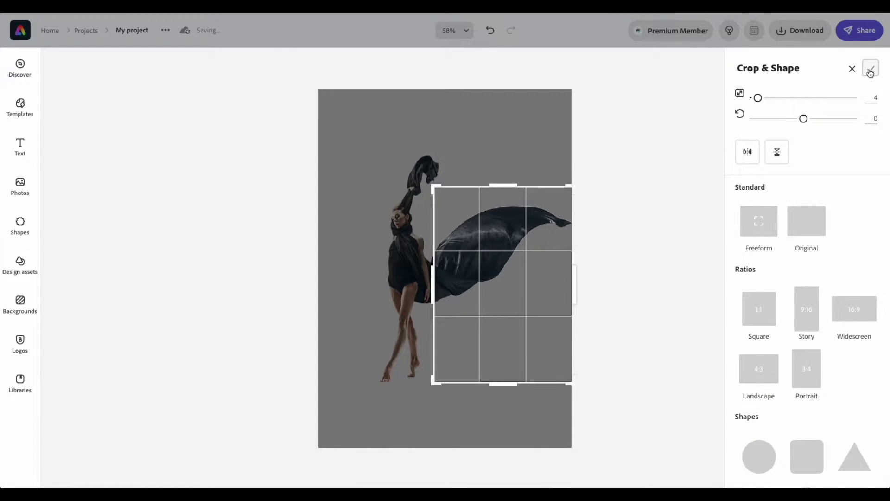
left_click(870, 70)
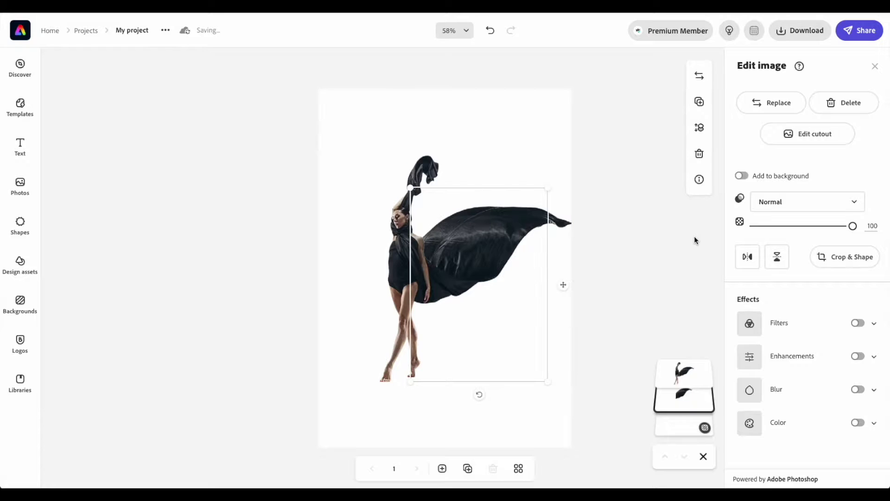
Crop the original dancer image to her figure, cutting off the trailing fabric.
left_click(684, 374)
left_click(839, 256)
left_click_drag(575, 269, 444, 269)
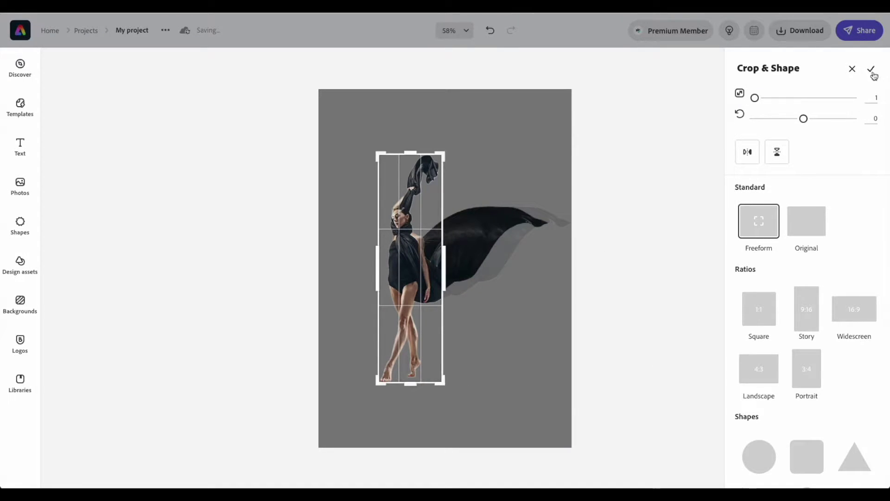
left_click(871, 69)
Lower the fabric piece slightly, group it with the dancer and shift the group toward the page's right side.
left_click(660, 179)
left_click(478, 245)
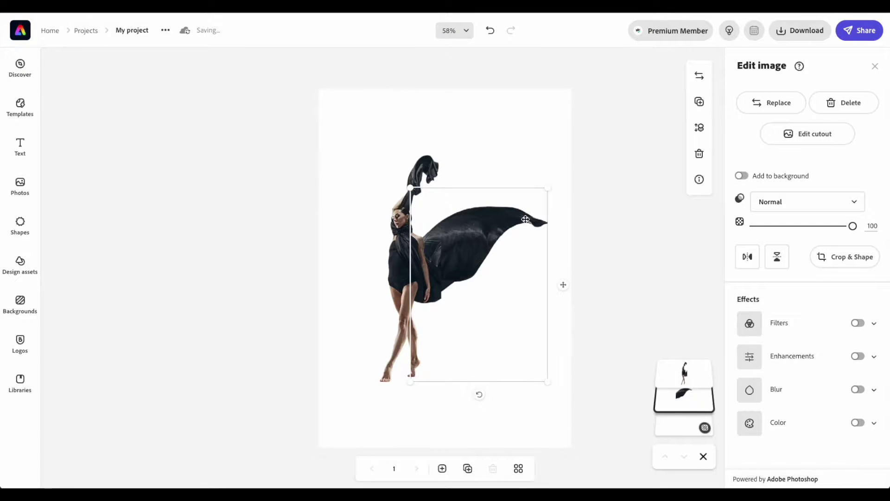
key("shift+Down")
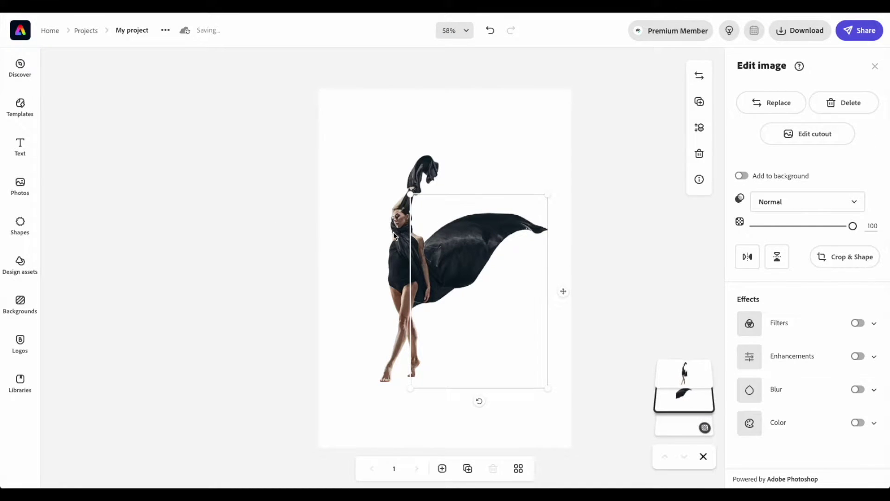
left_click(395, 234, "shift")
left_click(807, 135)
left_click_drag(466, 283, 486, 279)
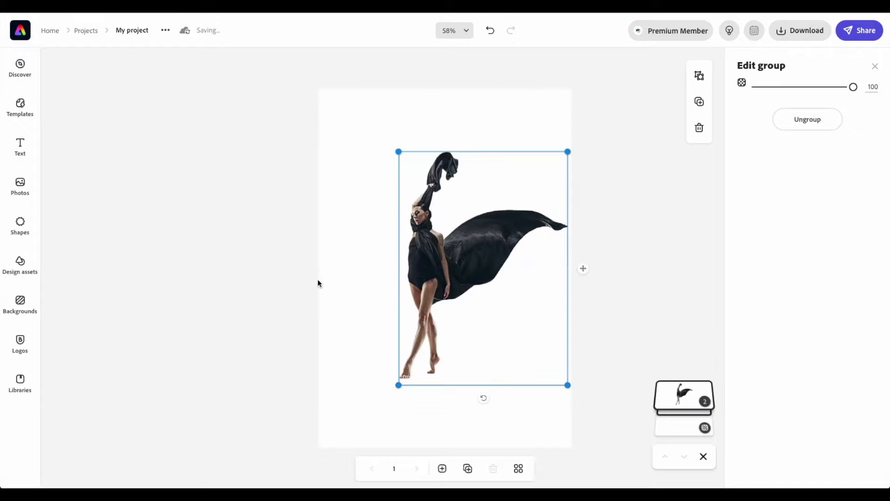
Add the black-and-white winged insect from the "wing" design assets at the dancer's shoulders and place its layer behind her.
left_click(317, 282)
left_click(20, 264)
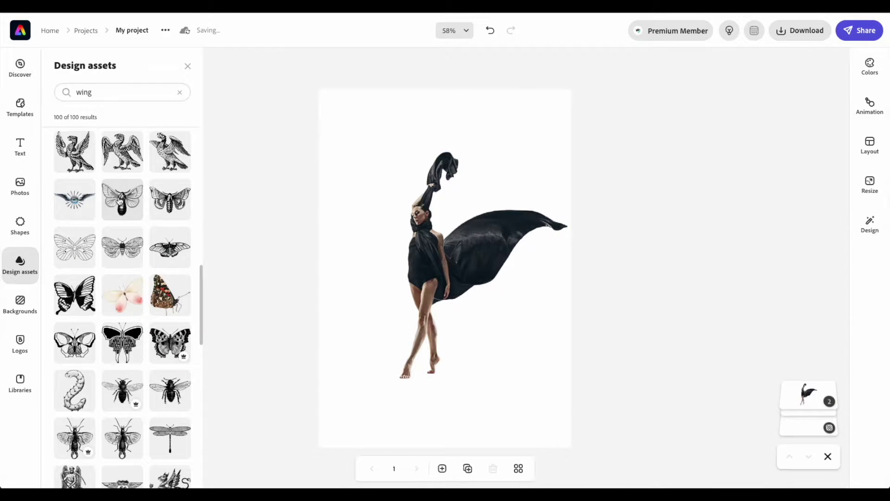
left_click_drag(120, 201, 411, 264)
left_click_drag(684, 371, 677, 426)
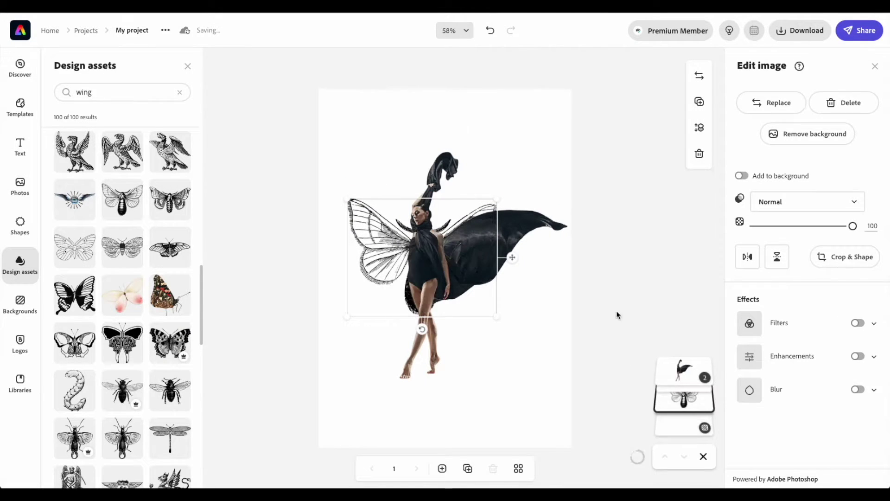
Crop the lower part of the insect body off the wings image and tilt the wings slightly.
left_click(845, 256)
left_click_drag(422, 318, 427, 287)
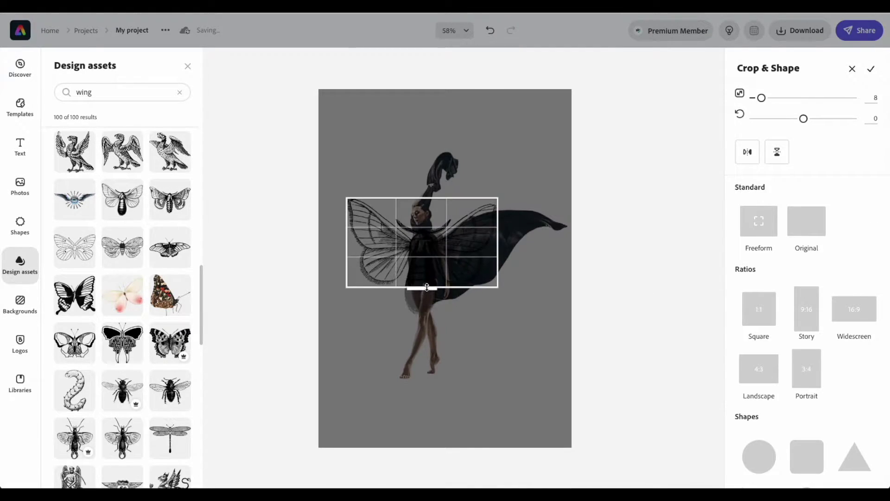
left_click(872, 69)
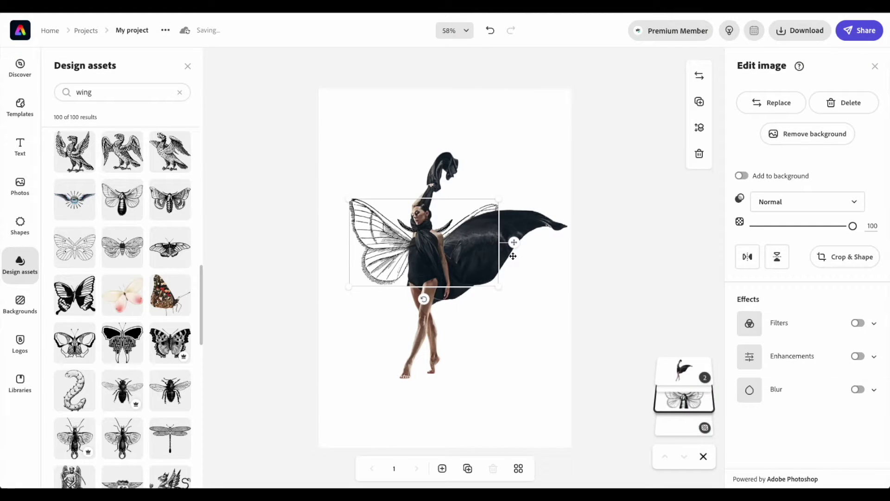
left_click_drag(428, 299, 430, 304)
Rename the project as "balerina inspirat".
left_click(270, 266)
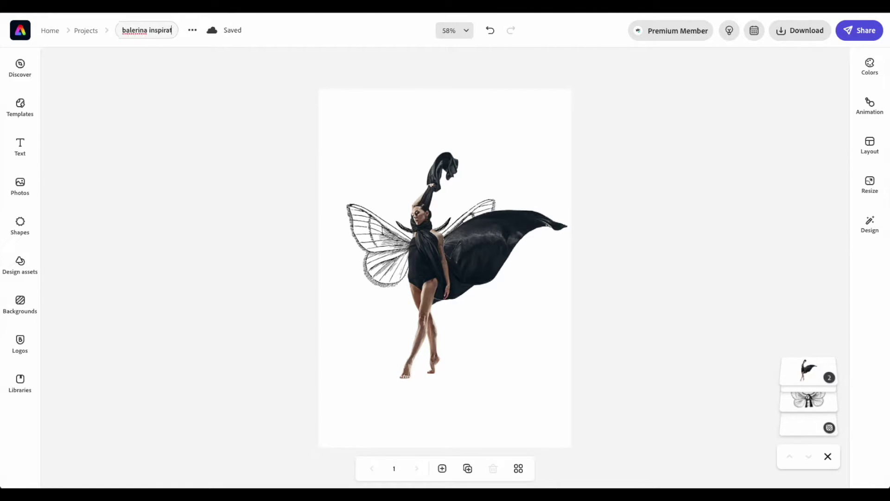
left_click(131, 90)
Search the photos for "Moon" and place the pink half-moon over the sea on the dancer's upper body.
left_click(20, 185)
double_click(77, 124)
type("Moons")
scroll(122, 315, "down", 10)
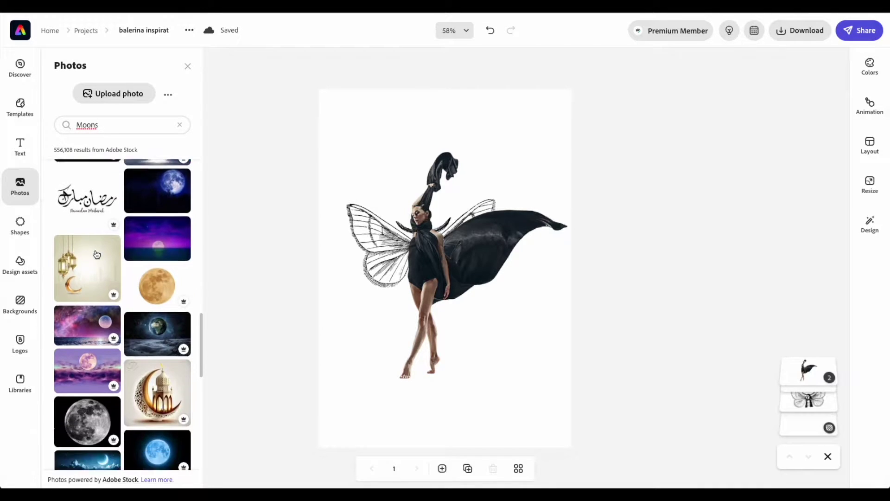
scroll(126, 248, "down", 10)
scroll(126, 249, "down", 5)
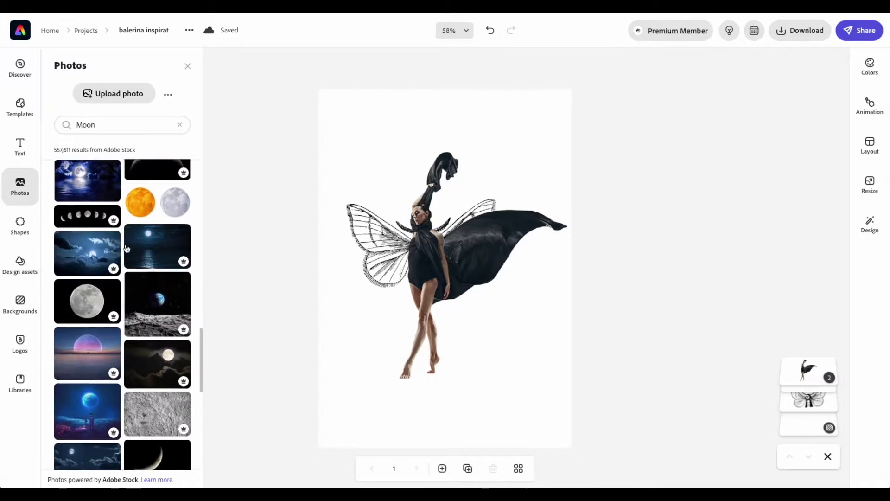
left_click(93, 322)
left_click(449, 207)
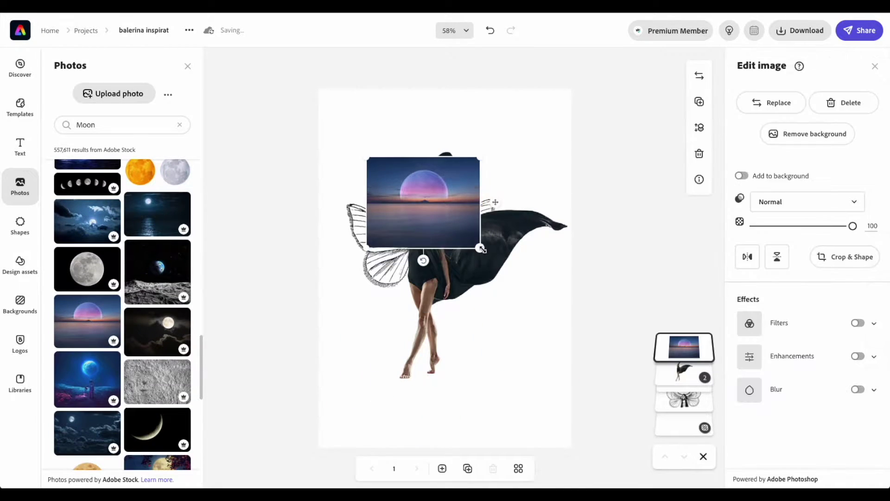
Remove the moon photo's background and set its opacity to 50.
left_click(817, 133)
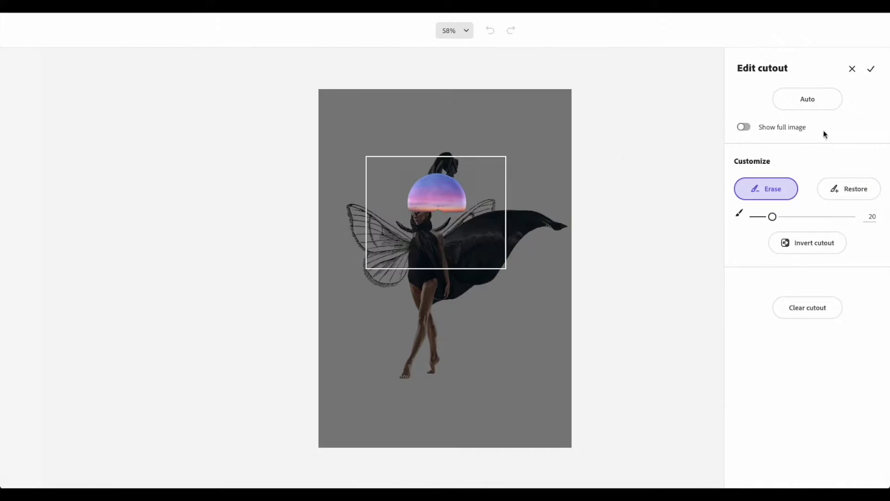
left_click(868, 67)
left_click_drag(852, 225, 820, 226)
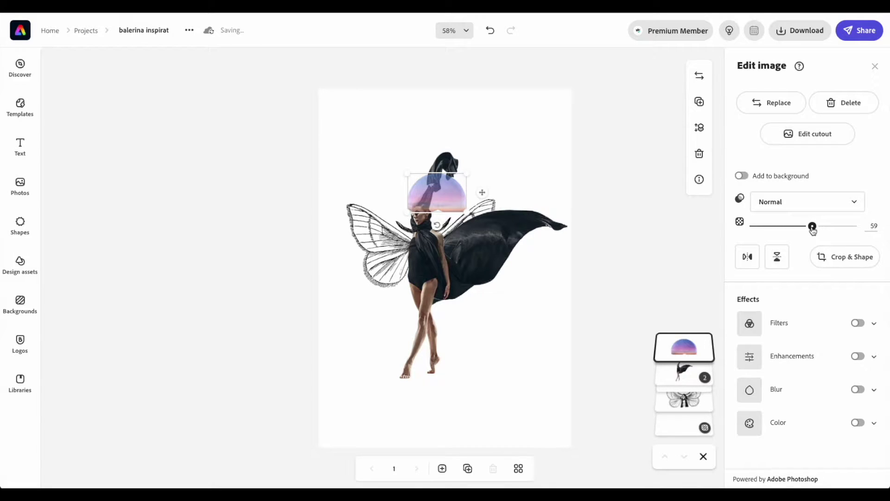
Tilt the half-moon to rest on the fabric's upper edge and move its layer behind the dancer group.
left_click_drag(443, 227, 508, 233)
left_click_drag(684, 347, 688, 382)
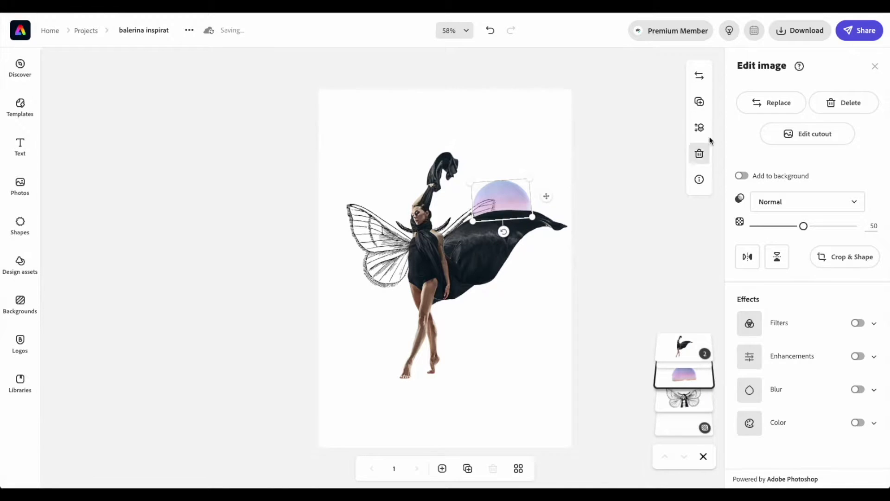
Duplicate the half-moon twice and place the smaller copies on either side of it along the fabric.
left_click(699, 101)
left_click_drag(540, 225, 505, 214)
left_click(491, 30)
mouse_move(469, 243)
left_mouse_down()
mouse_move(474, 225)
mouse_move(475, 236)
left_mouse_up()
left_click(699, 102)
left_click_drag(513, 221, 522, 221)
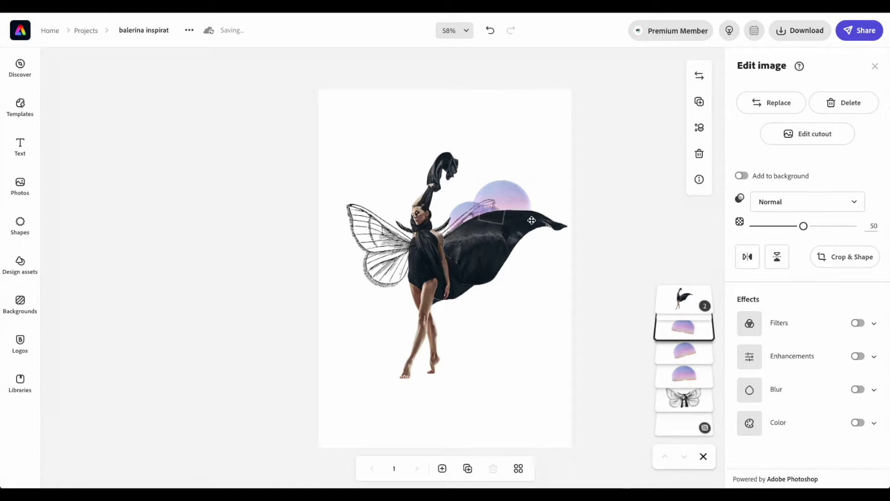
left_click(606, 227)
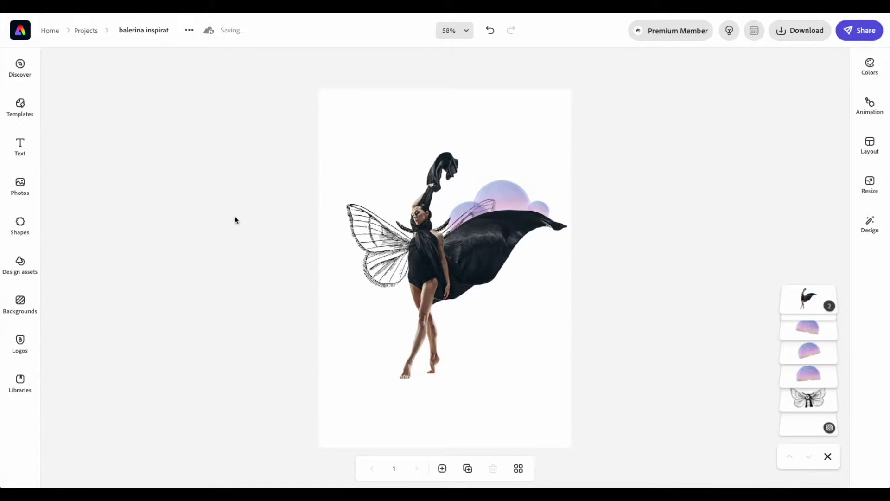
Search the design assets for "triangle" and place the light blue faceted polyhedron over the fabric.
left_click(20, 263)
type("riangle")
key("Return")
left_click(76, 91)
type("t")
key("Return")
scroll(140, 185, "down", 20)
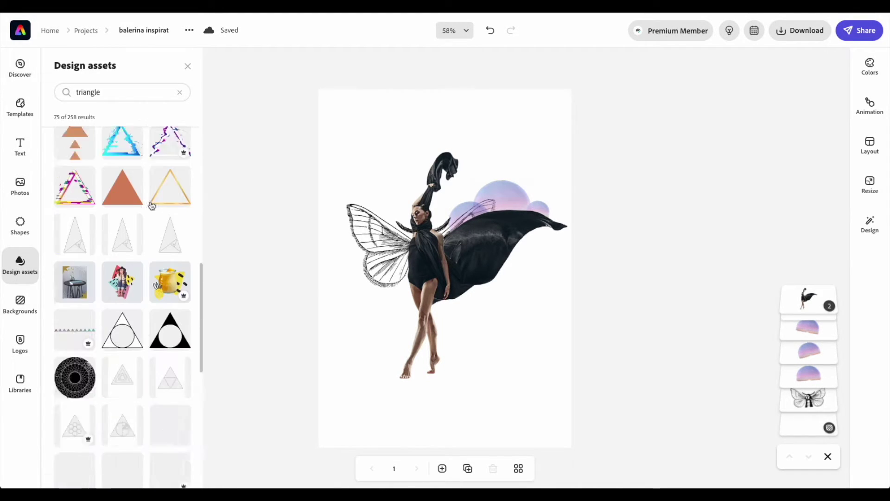
scroll(141, 209, "down", 20)
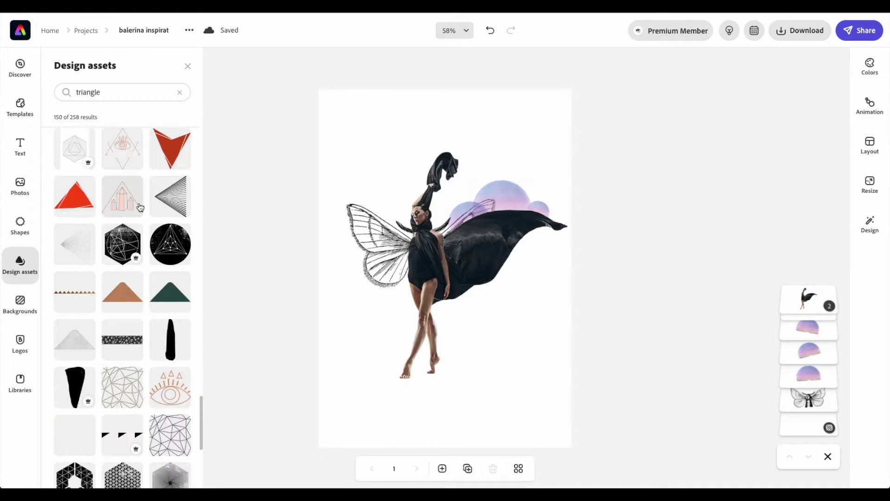
left_click(128, 234)
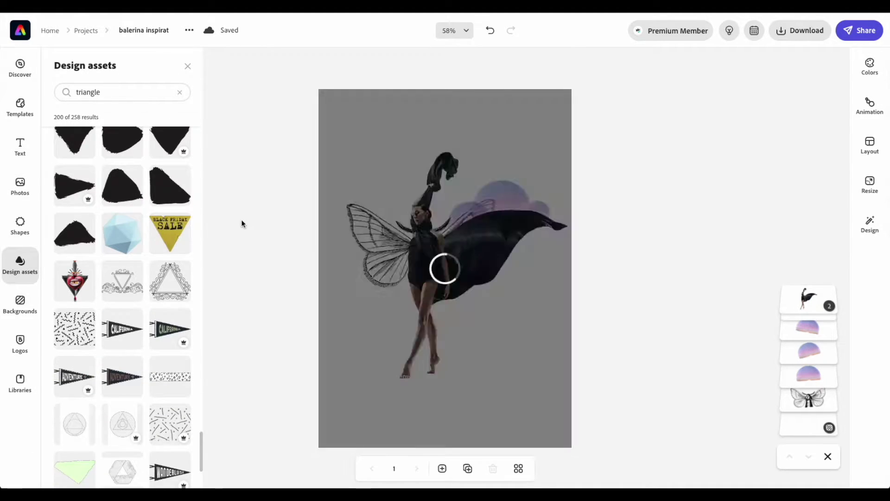
left_click_drag(458, 371, 480, 245)
Set the blue polyhedron's opacity to 50 and crop off its lower part.
left_click(493, 244)
left_click_drag(872, 224, 803, 225)
left_click(821, 257)
left_click_drag(490, 284, 501, 242)
left_click(871, 69)
Move the blue polyhedron's layer below the moons and fit it against them above the fabric.
left_click_drag(675, 278, 654, 375)
left_click_drag(545, 221, 527, 216)
left_click(301, 227)
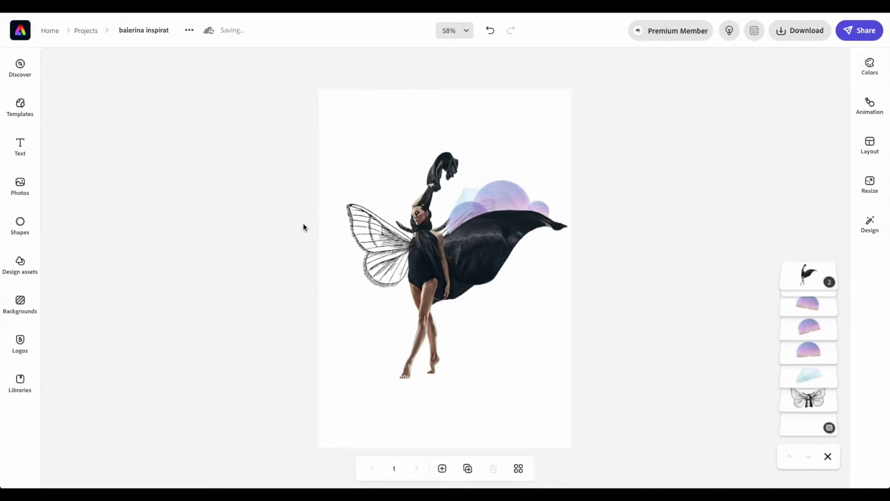
Duplicate the blue polyhedron and place a smaller, tilted copy behind the small moon near the fabric's tip.
left_click(808, 376)
left_click(699, 101)
left_click_drag(456, 243, 488, 232)
left_click_drag(512, 217, 562, 223)
left_click(490, 30)
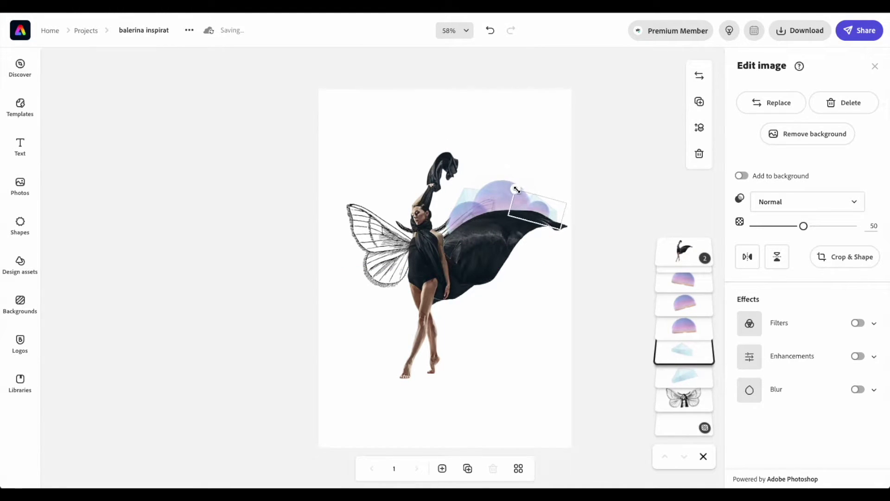
left_click(266, 226)
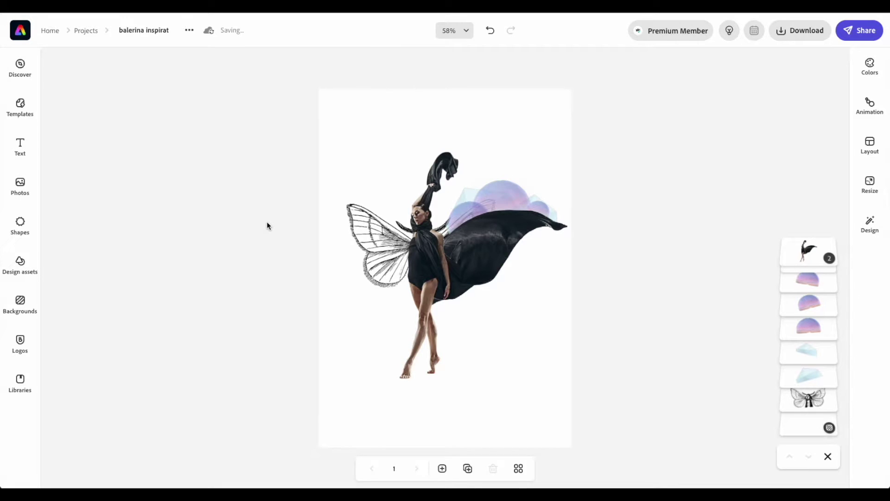
Add a "$" text to the page and set its font to Adobe Handwriting.
left_click(20, 146)
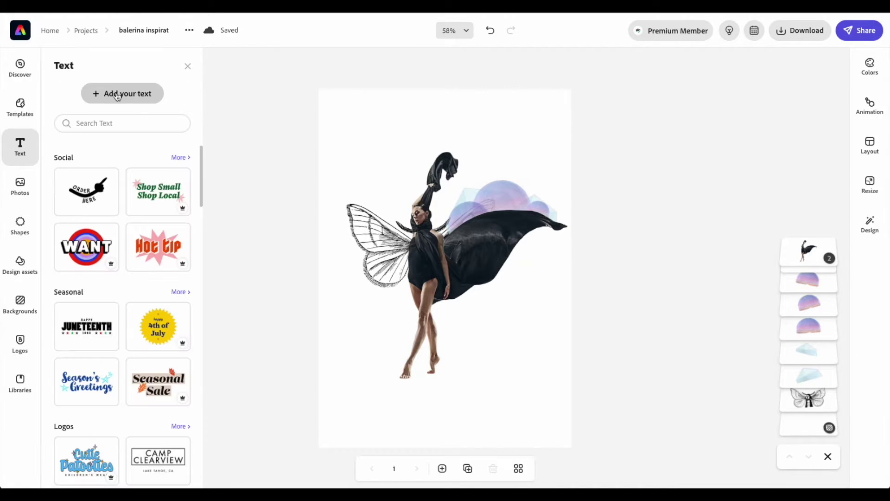
left_click(122, 93)
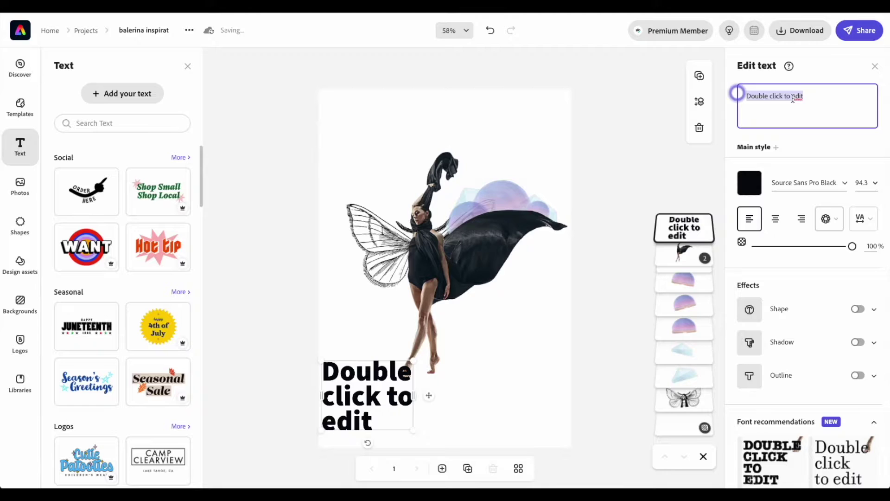
type("$")
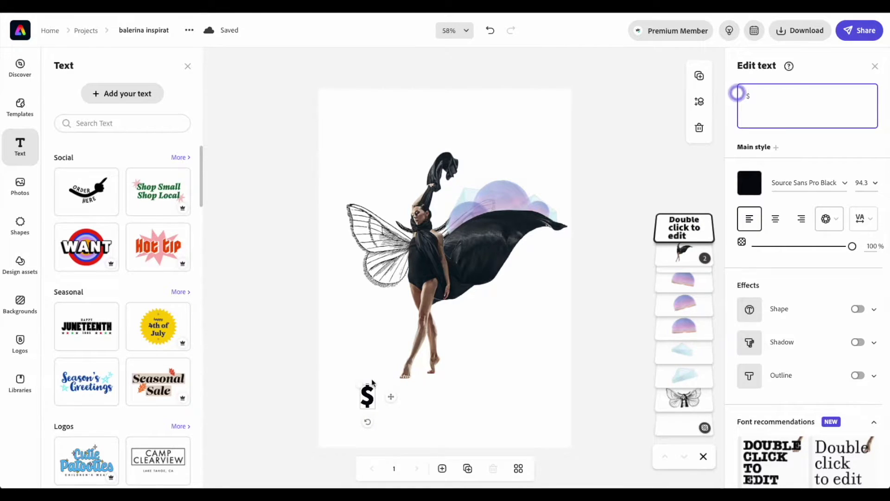
left_click(844, 173)
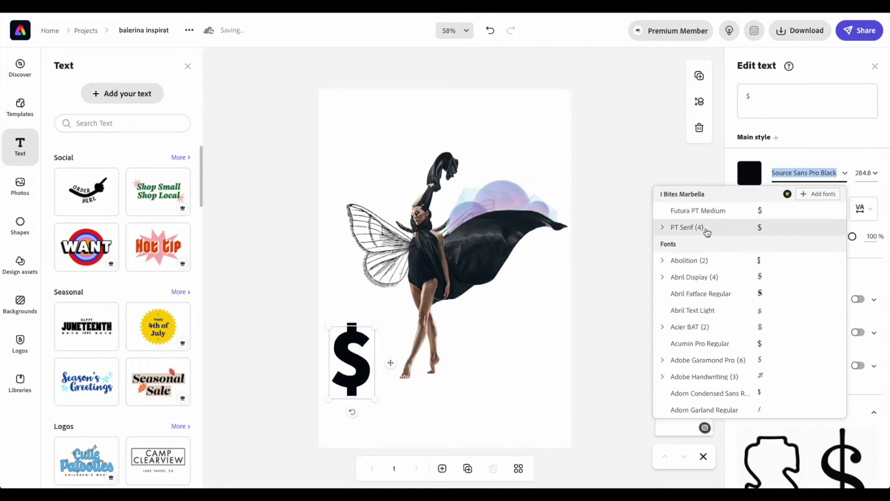
scroll(707, 232, "down", 3)
left_click(730, 298)
Enlarge the "$" to about size 934, tilt it across the dancer and move its layer behind the wings.
left_click_drag(376, 326, 517, 88)
left_click_drag(505, 120, 541, 155)
left_click_drag(458, 453, 319, 391)
left_click_drag(493, 322, 516, 307)
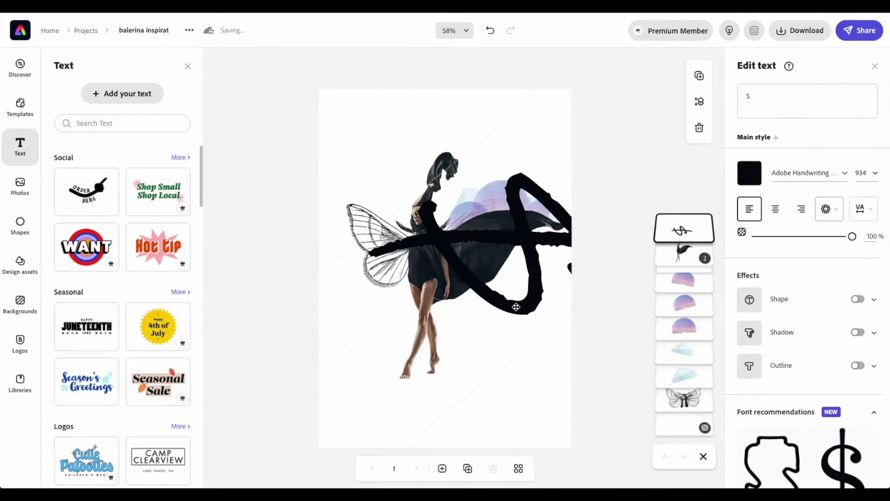
left_click_drag(684, 229, 683, 400)
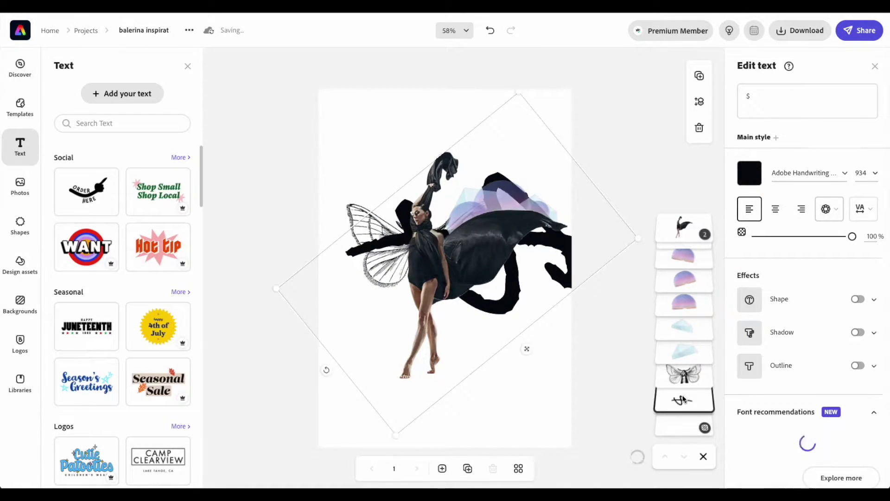
Shrink the "$" and reposition it behind the dancer so its strokes stay within the page.
left_click_drag(396, 435, 403, 404)
left_click(277, 329)
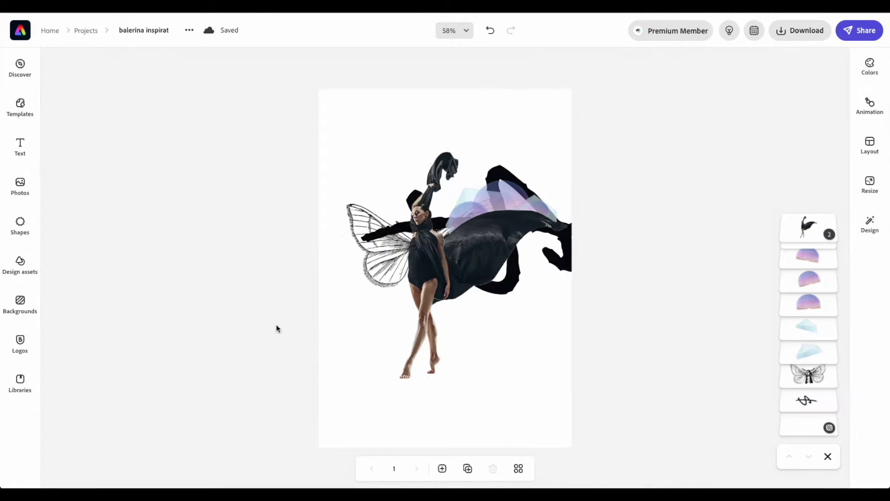
left_click(574, 278)
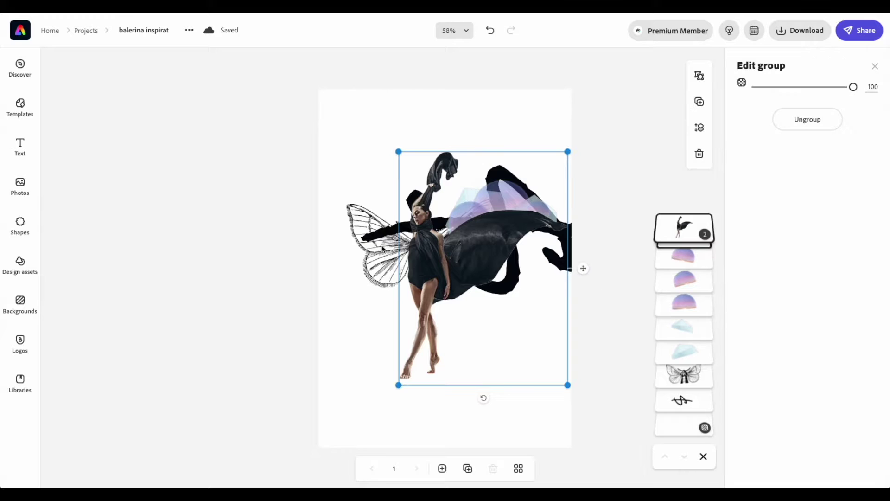
left_click(687, 402)
left_click(205, 294)
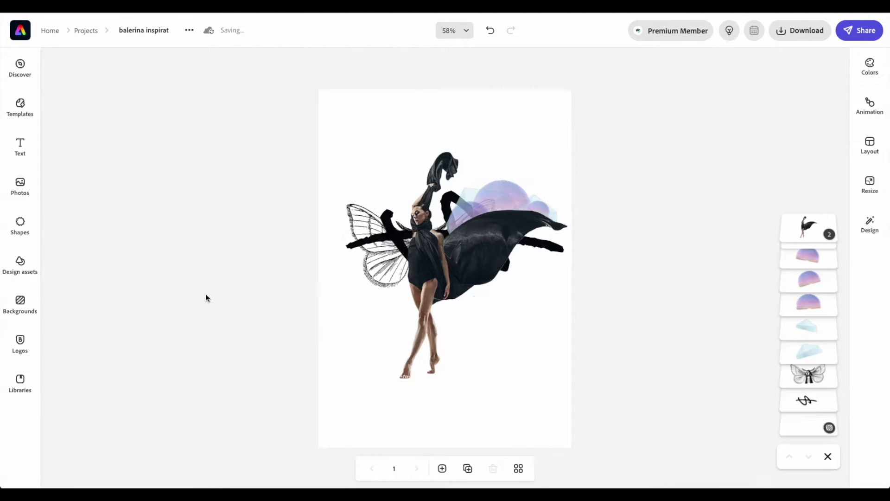
Search the stock photos for "red paint" and add the curved red splash to the page.
left_click(20, 185)
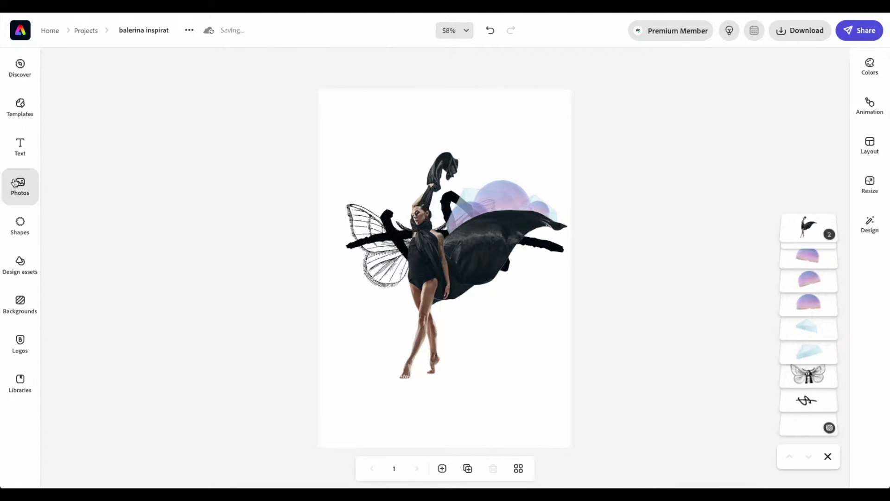
double_click(72, 132)
type("red paint")
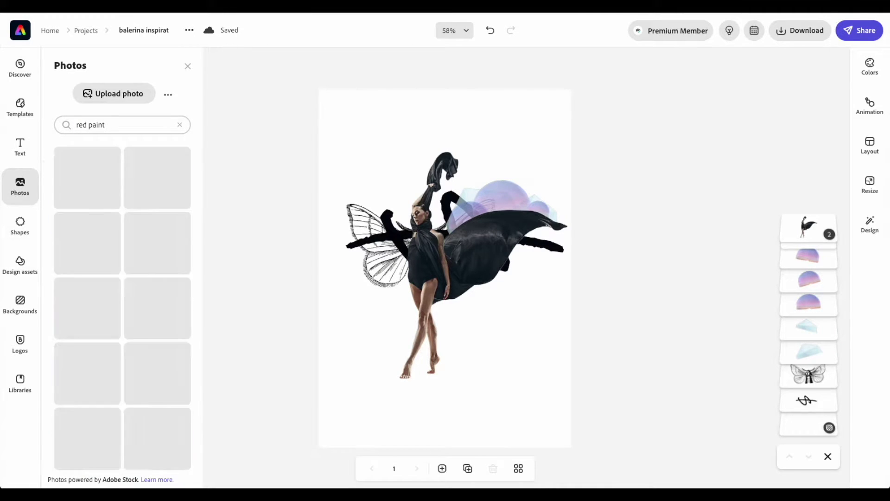
scroll(122, 233, "down", 1)
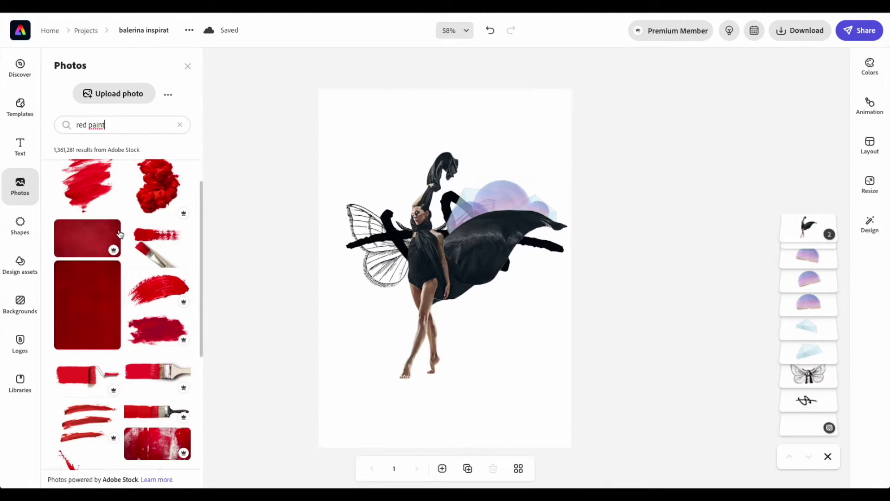
scroll(137, 224, "down", 4)
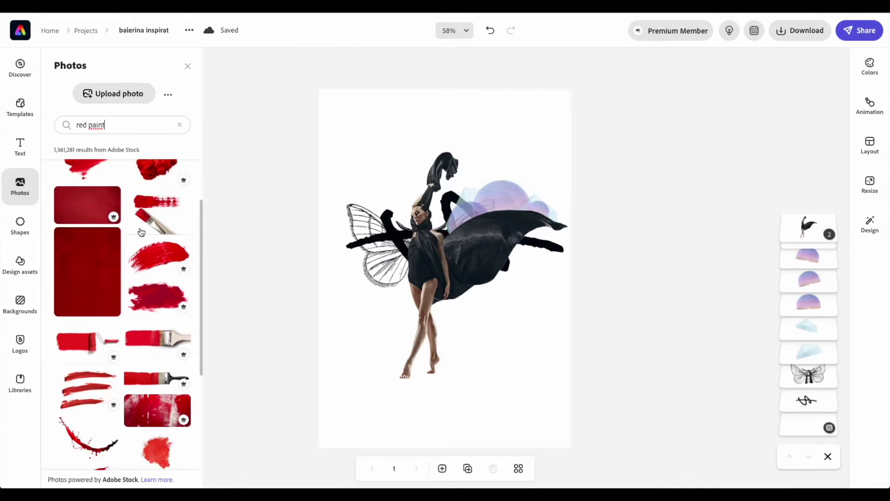
left_click(102, 284)
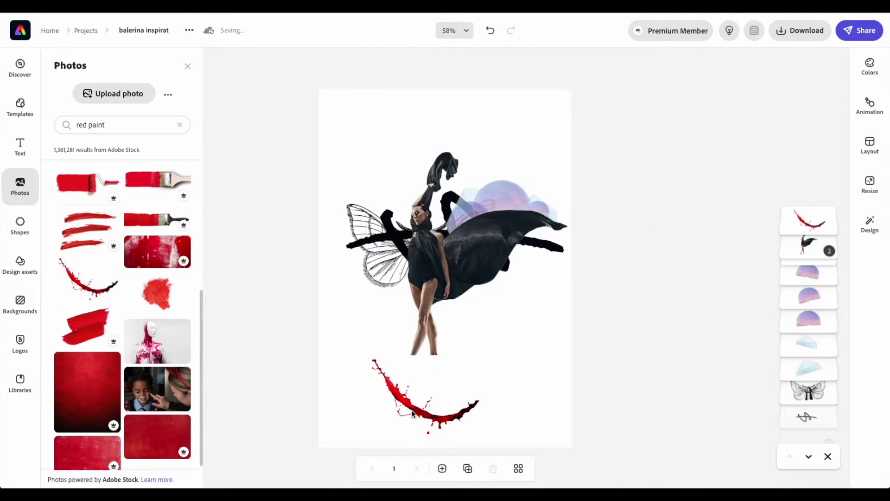
Place the red splash over the dancer's legs and remove its background, accepting the cutout.
left_click_drag(412, 414, 419, 299)
left_click(807, 139)
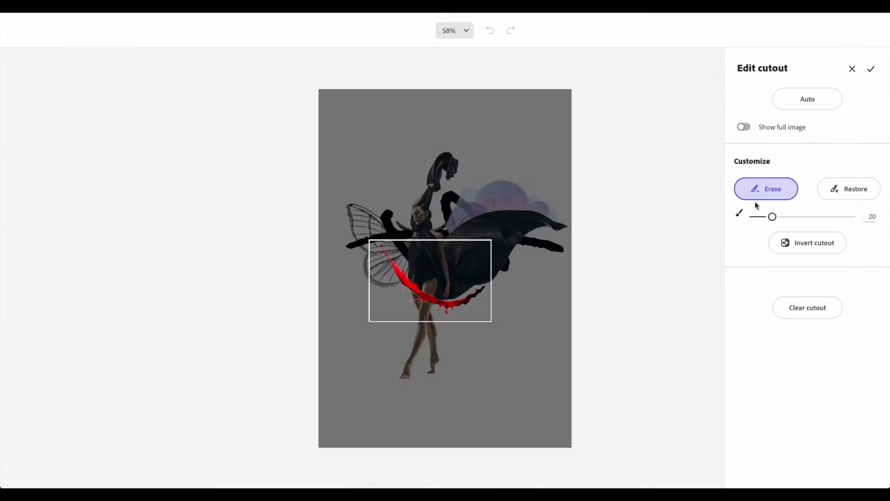
left_click(871, 68)
Rotate the red splash into an upward arch, enlarge it across the dancer and move its layer just below the wings.
left_click_drag(432, 328, 442, 148)
left_click_drag(381, 241, 337, 209)
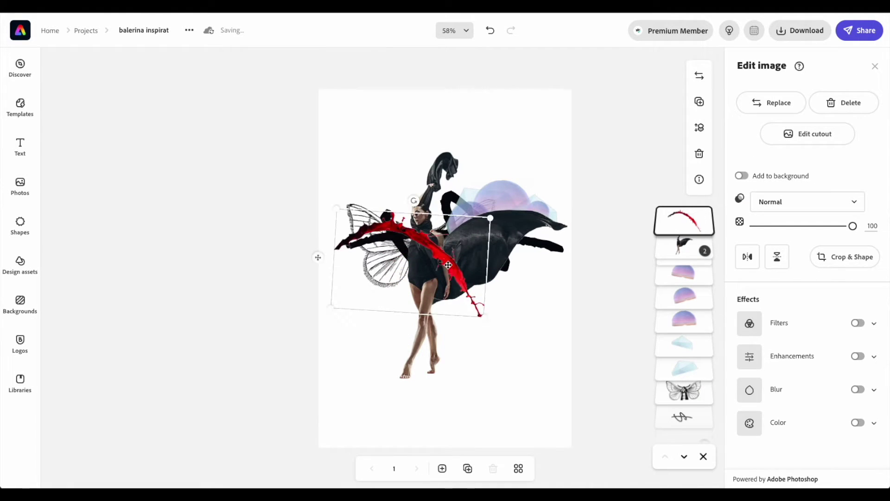
left_click_drag(448, 266, 471, 273)
mouse_move(685, 221)
left_mouse_down()
mouse_move(686, 396)
mouse_move(684, 375)
left_mouse_up()
left_click(224, 323)
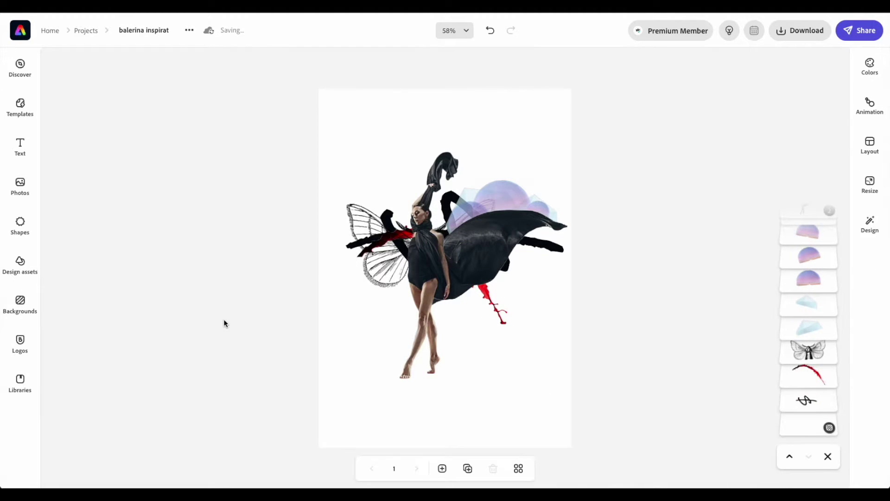
Search the design assets for "leaf" and add the green watercolour sprig with wide leaves to the page.
left_click(19, 265)
left_click(70, 93)
type("leaf")
key("Return")
scroll(174, 198, "down", 2)
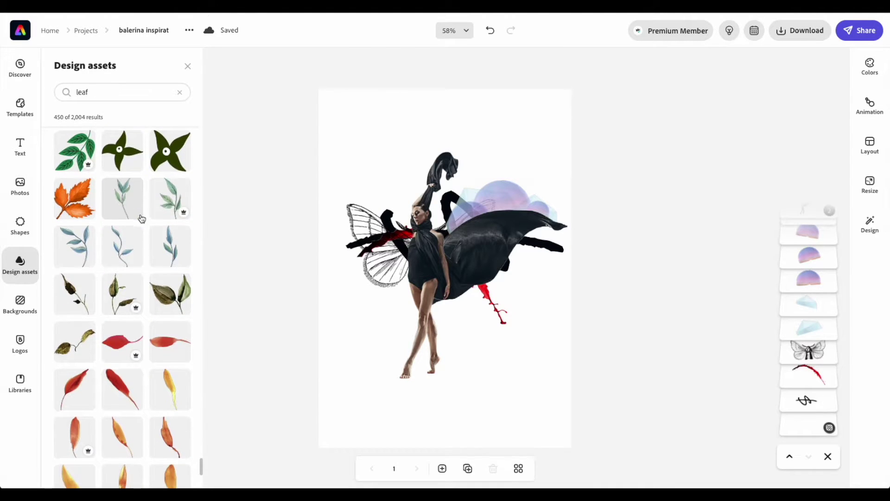
left_click(174, 198)
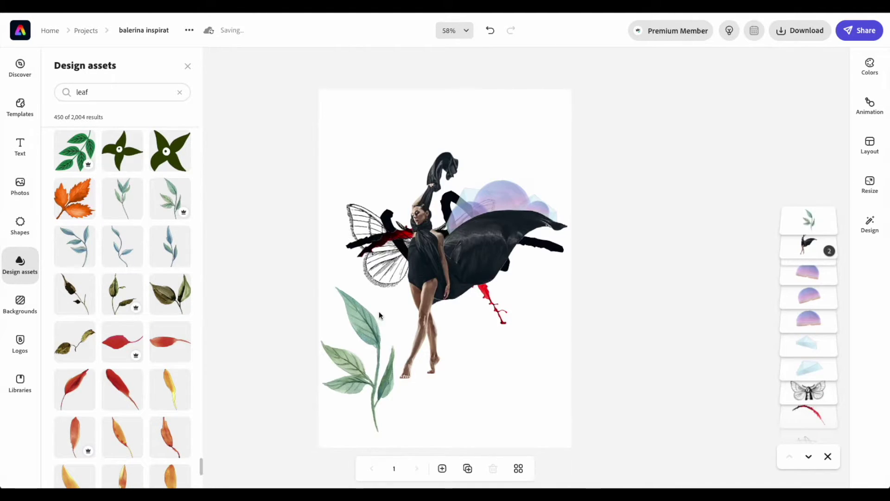
Mirror the leaf sprig, shrink it and tilt it beside the red splash's lower end under the skirt.
left_click_drag(373, 399, 474, 335)
left_click_drag(469, 378, 454, 311)
left_click(747, 256)
left_click_drag(454, 265, 488, 308)
left_click_drag(486, 353, 493, 306)
left_click_drag(466, 257, 460, 260)
Fit the leaf sprig against the red splash, set its opacity to 47% and move its layer below the splash.
left_click_drag(482, 288, 495, 287)
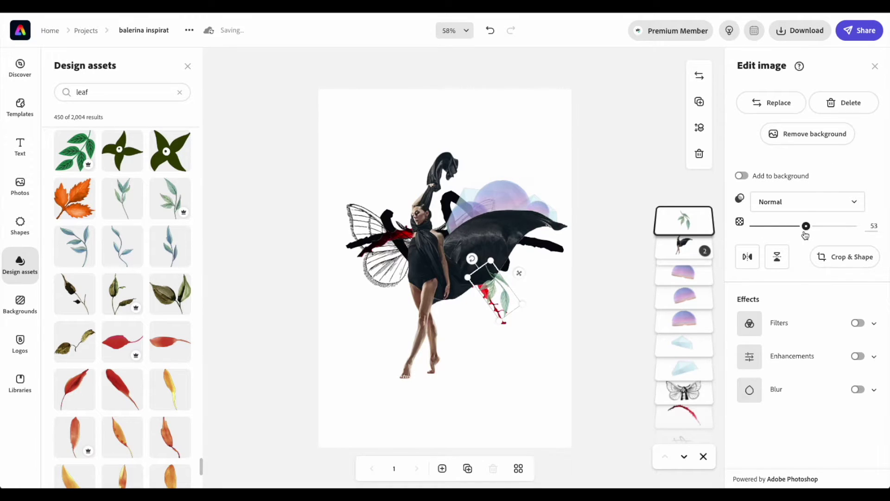
mouse_move(684, 222)
left_mouse_down()
mouse_move(687, 412)
mouse_move(683, 378)
mouse_move(685, 388)
left_mouse_up()
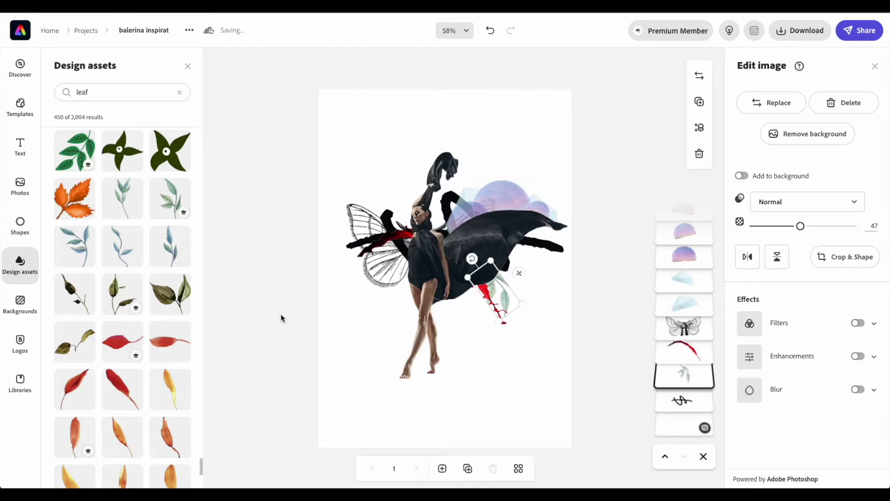
left_click(282, 317)
Search the shapes for "circle", add the solid basic circle and shrink it below the leaf sprig.
left_click(21, 223)
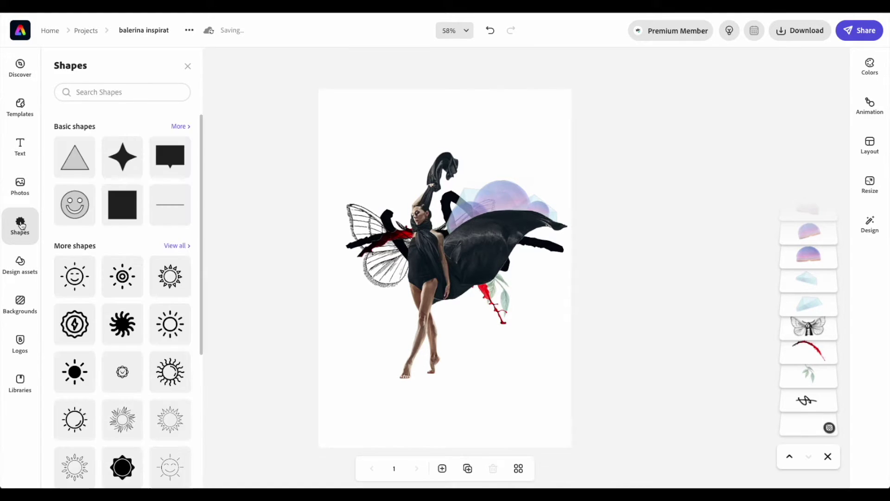
left_click(97, 91)
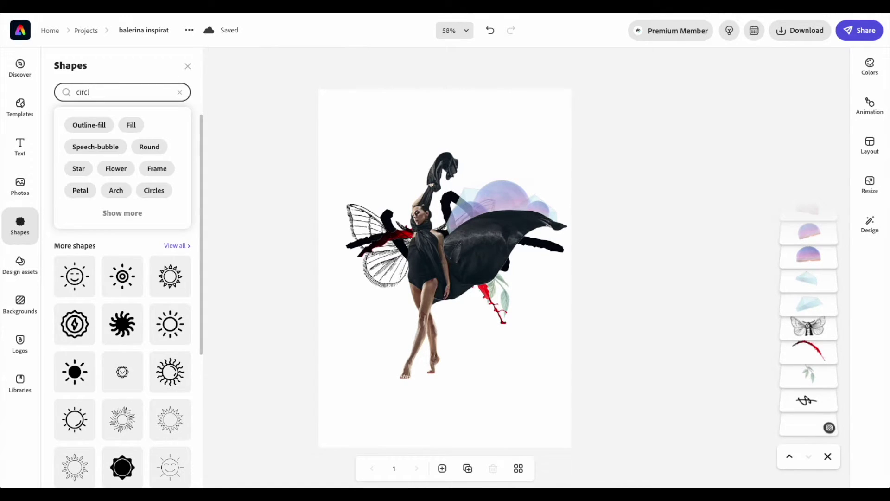
key("Return")
left_click(75, 160)
left_click_drag(474, 448, 502, 358)
Fill the circle with red sampled from the paint splash and shrink it to berry size.
left_click(750, 130)
left_click(850, 310)
left_click(482, 288)
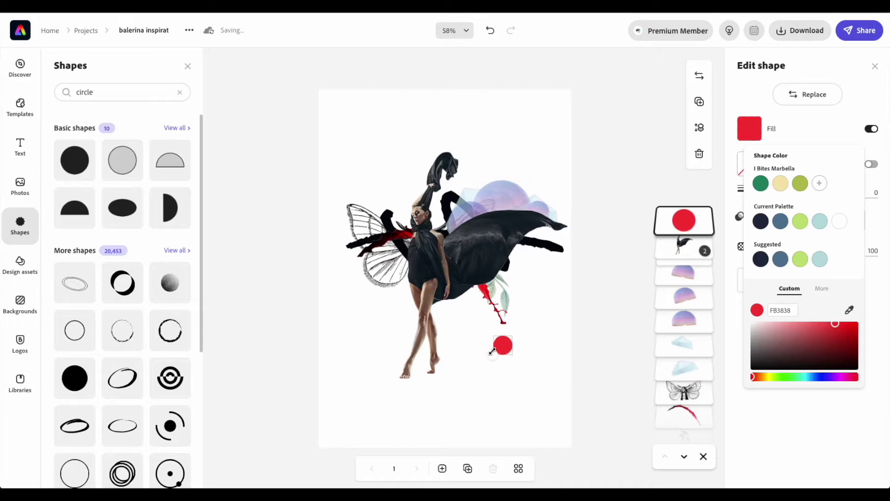
left_click_drag(491, 352, 496, 351)
Set the red circle's opacity to 59% and place it on the leaf sprig, undoing the change to an outlined circle.
left_click_drag(842, 253, 784, 251)
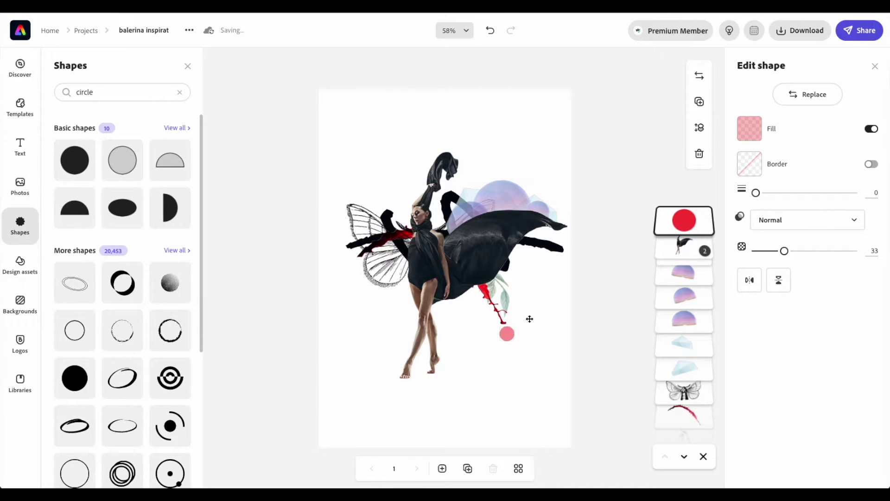
left_click_drag(764, 256, 806, 253)
left_click(751, 132)
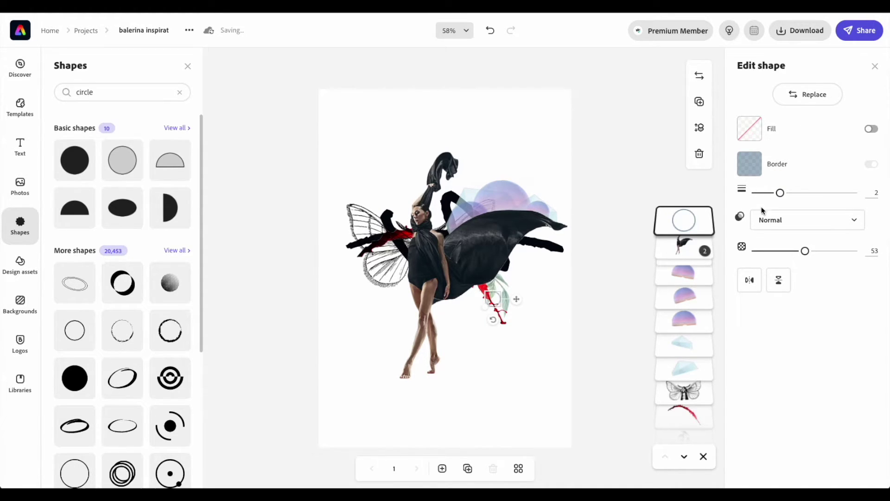
key("ctrl+z")
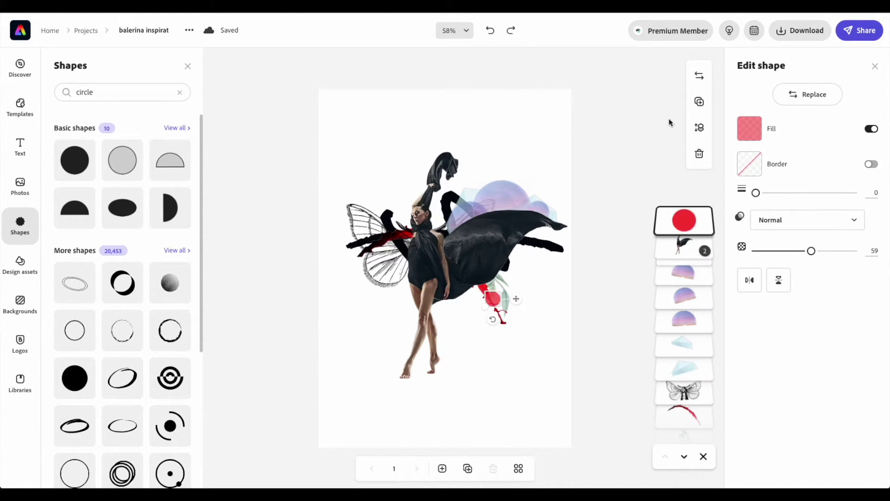
Duplicate the red circle, place the copy above the first one and move both layers behind the leaf sprig.
left_click(700, 101)
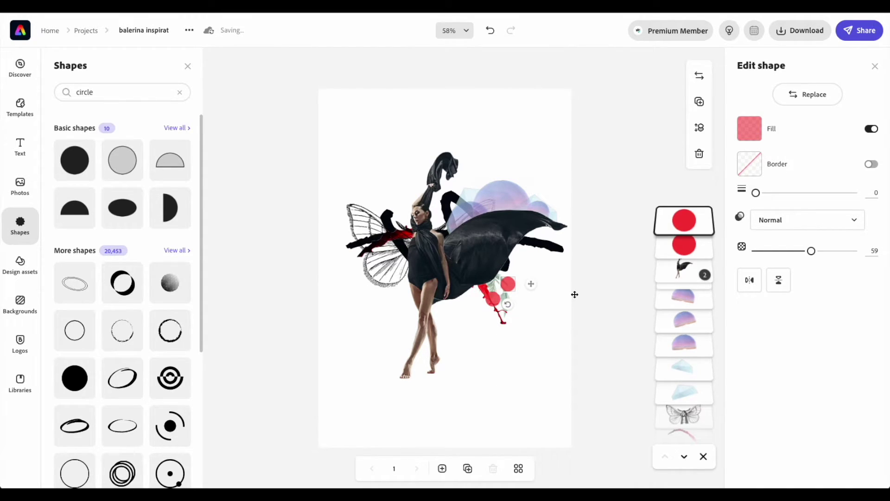
left_click_drag(684, 244, 683, 390)
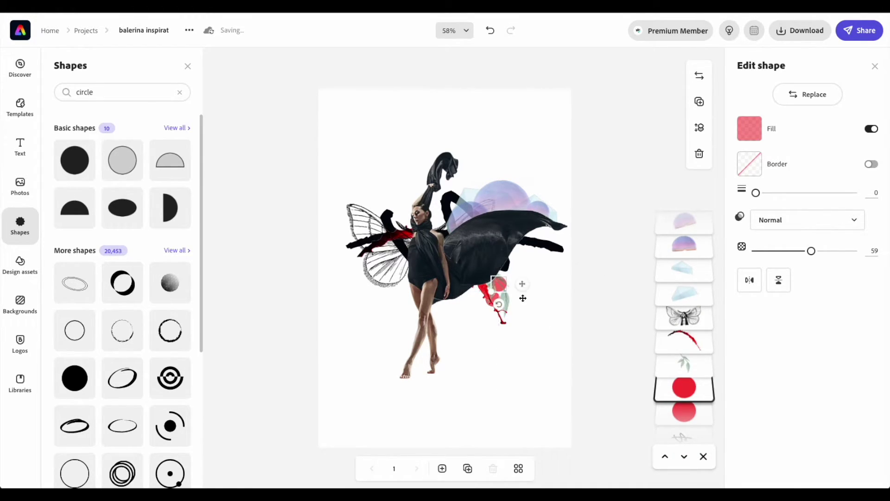
left_click(294, 305)
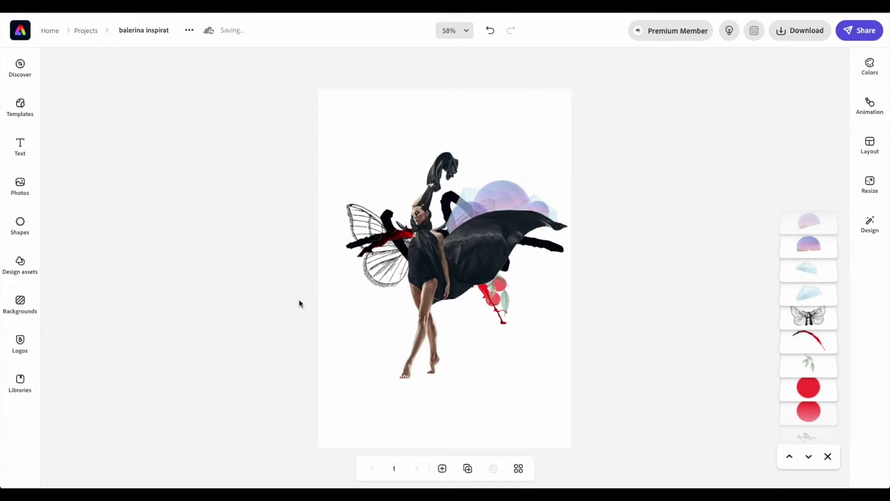
Add a broken brush-stroke ring shape from the circle results and fit it around the dancer's head and raised arm.
left_click(21, 225)
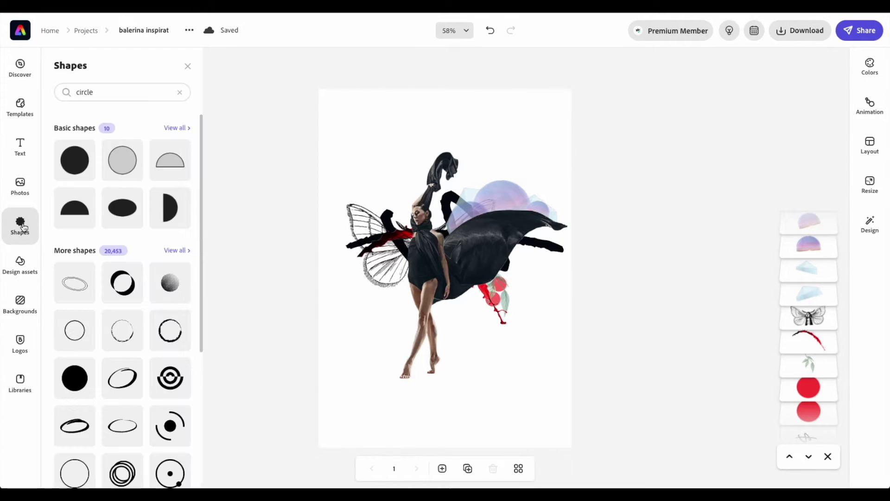
scroll(147, 339, "down", 6)
scroll(143, 341, "up", 6)
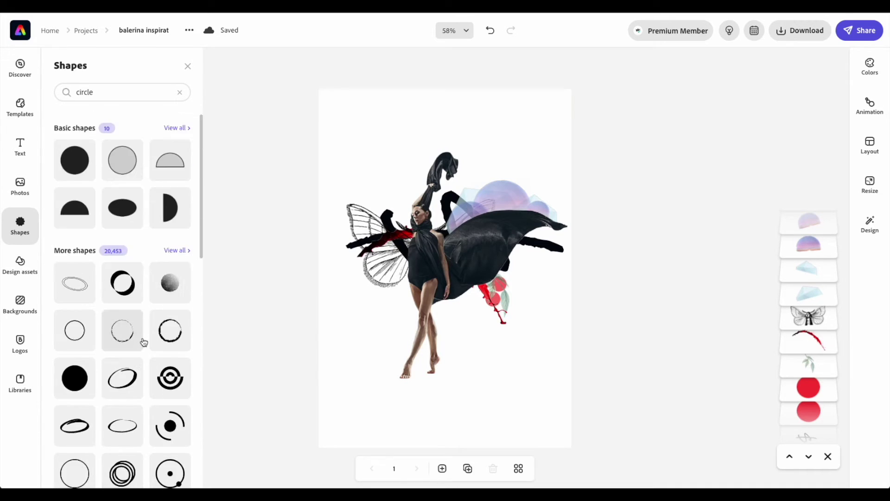
scroll(143, 341, "down", 1)
left_click_drag(457, 434, 471, 246)
Move the ring's layer behind the leaf sprig and enlarge the ring slightly toward the skirt.
left_click_drag(809, 222, 810, 395)
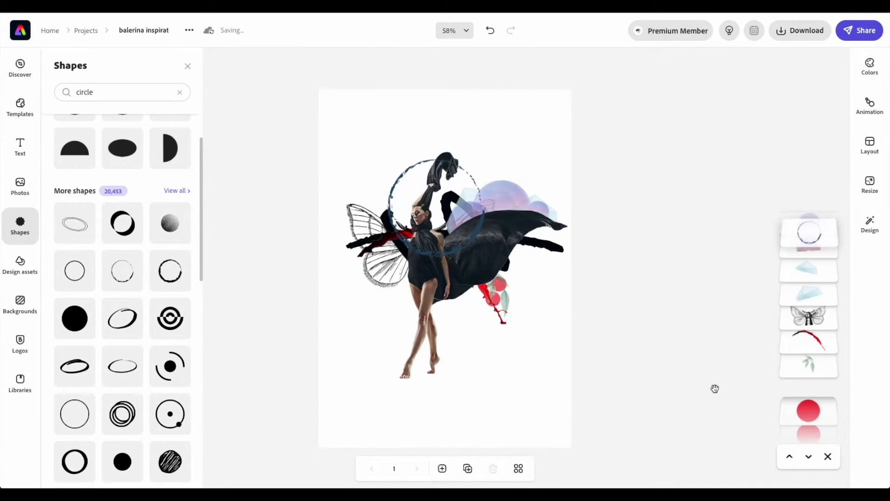
left_click_drag(485, 258, 504, 276)
left_click(261, 273)
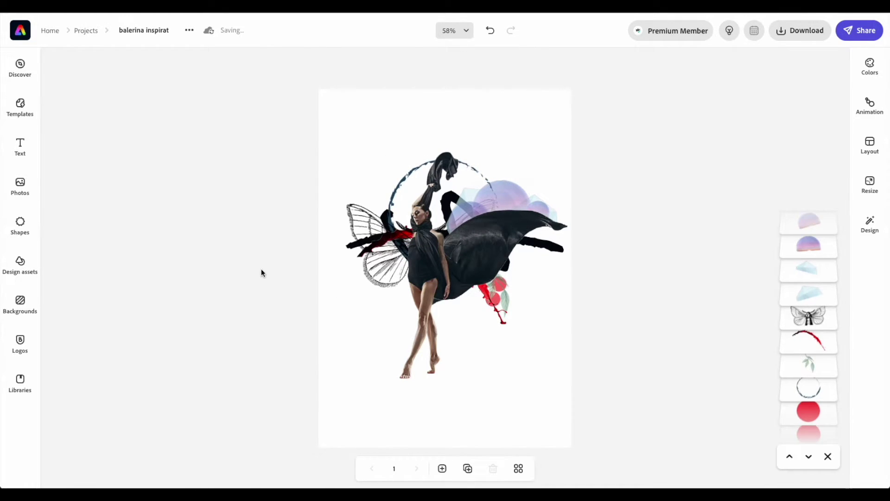
Add another green leaf sprig, shrink it and place it beside the red berries under the skirt.
left_click(20, 265)
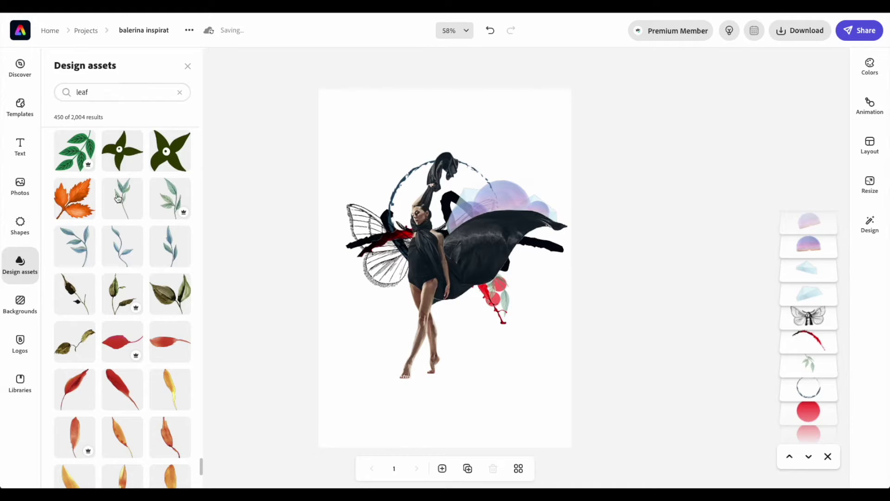
left_click(123, 153)
left_click_drag(456, 447, 318, 75)
left_click_drag(319, 144, 466, 280)
left_click_drag(492, 231, 481, 285)
Move the new sprig's layer between the red splash and the first sprig, and fade it to match the first sprig.
left_click_drag(685, 222, 688, 367)
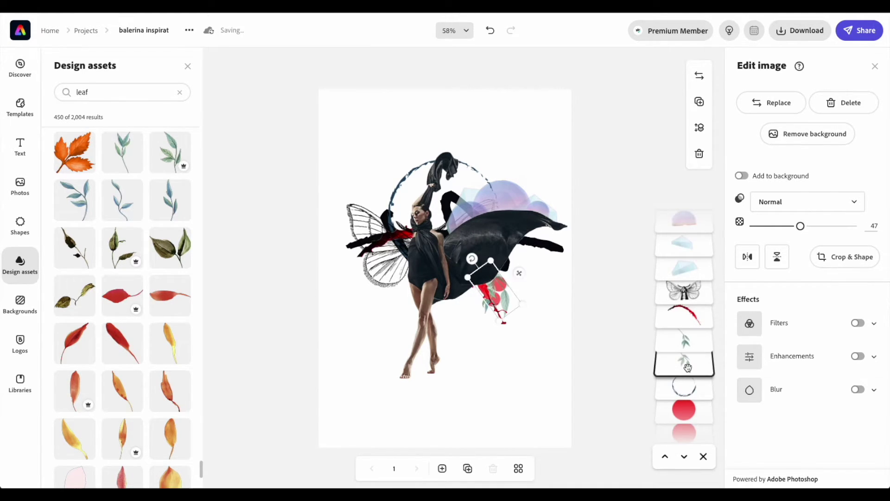
left_click(685, 341)
left_click(685, 364)
left_click(274, 328)
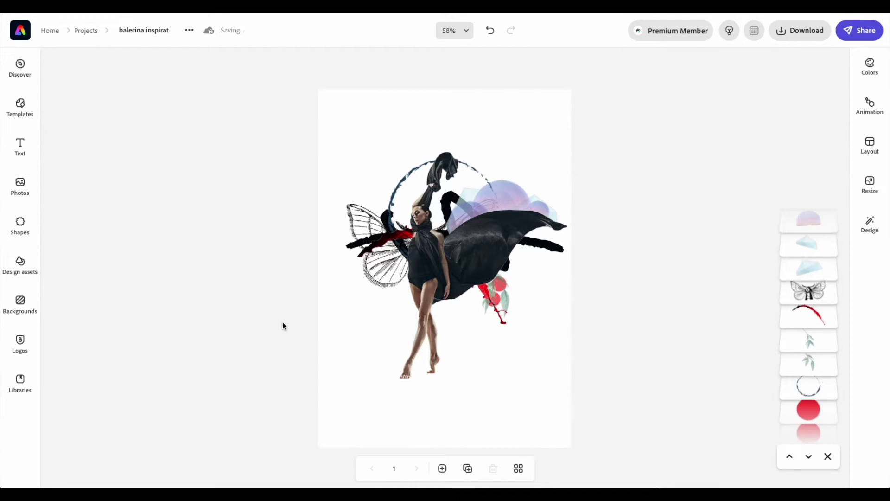
Undo the dancer's accidental shift, then enlarge the red splash slightly and nudge it to the right.
left_click(793, 324)
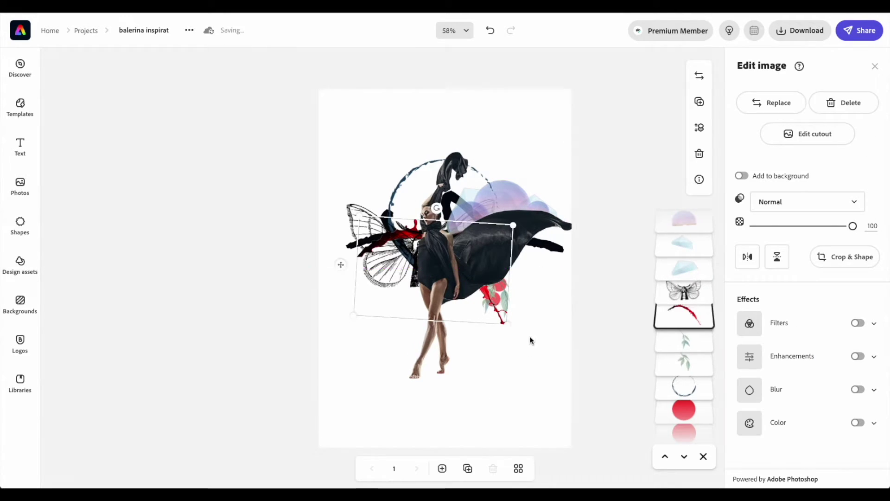
left_click(491, 29)
left_click_drag(359, 216, 349, 210)
key("Right")
key("Right")
key("Right")
left_click(241, 256)
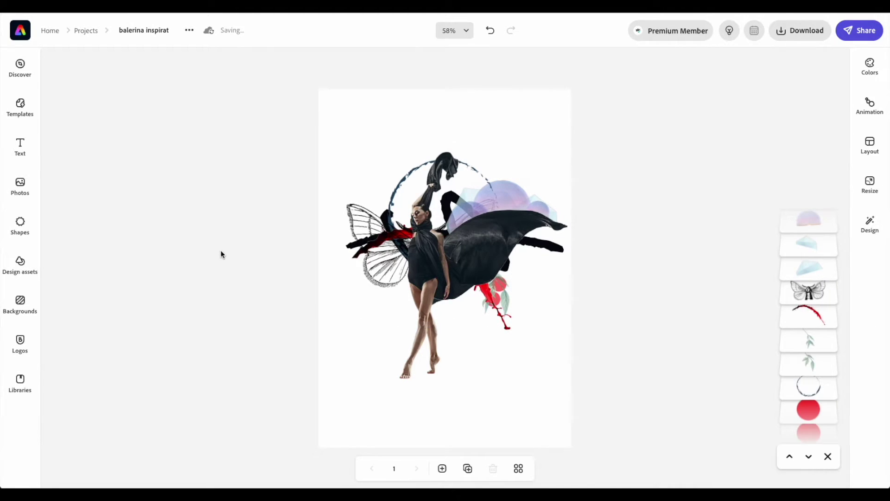
Duplicate the red splash, flip the copy vertically and horizontally, and place it higher behind the dancer.
left_click(809, 315)
left_click(777, 257)
left_click_drag(341, 286, 365, 221)
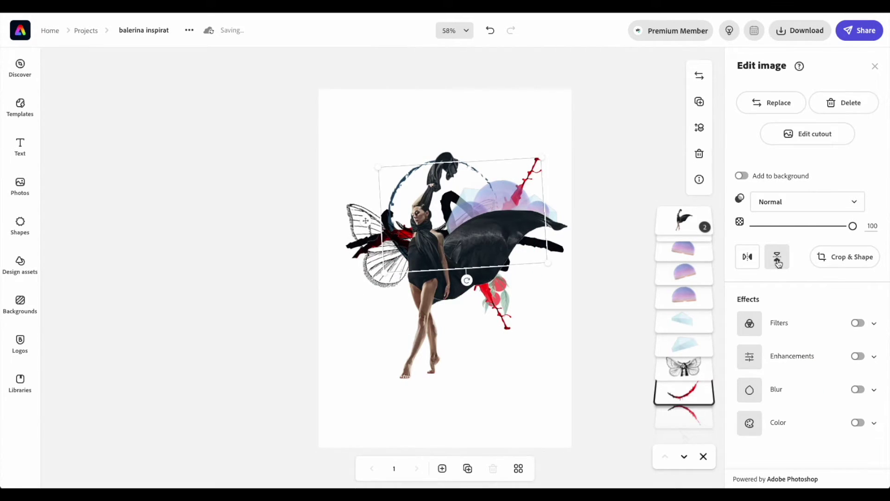
left_click(748, 257)
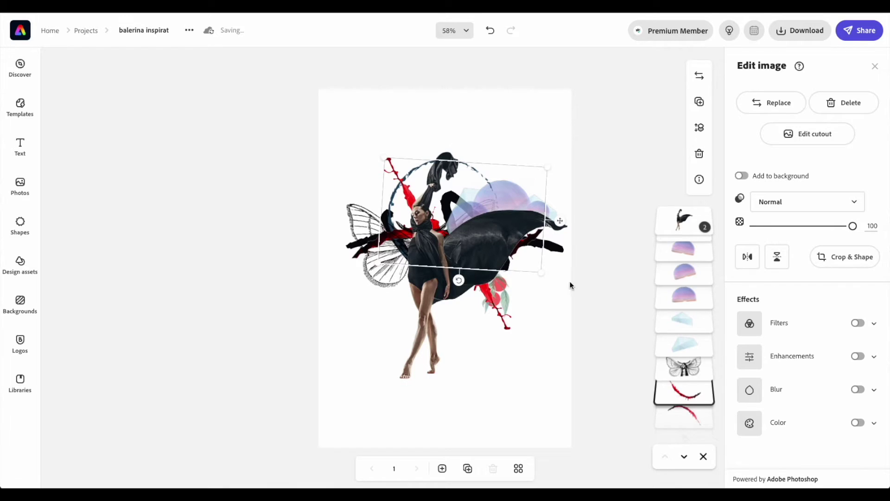
Add a new text object to the page reading "DANCE AWAY".
left_click(220, 257)
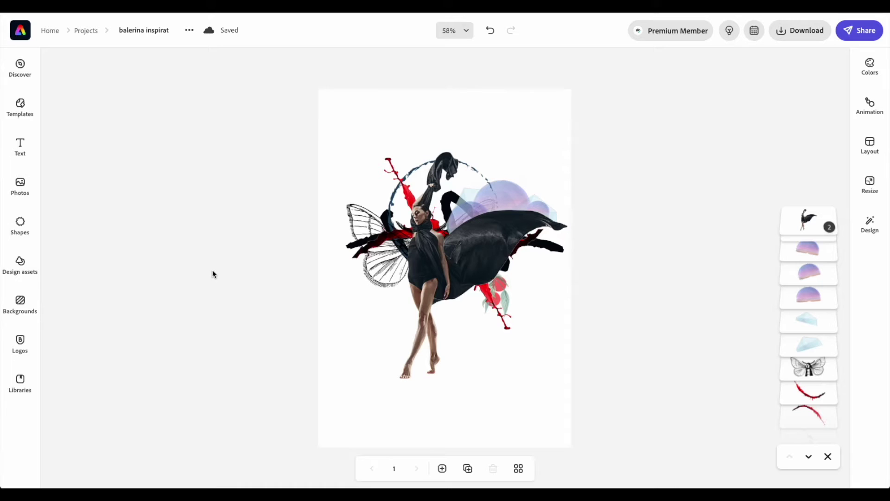
left_click(20, 146)
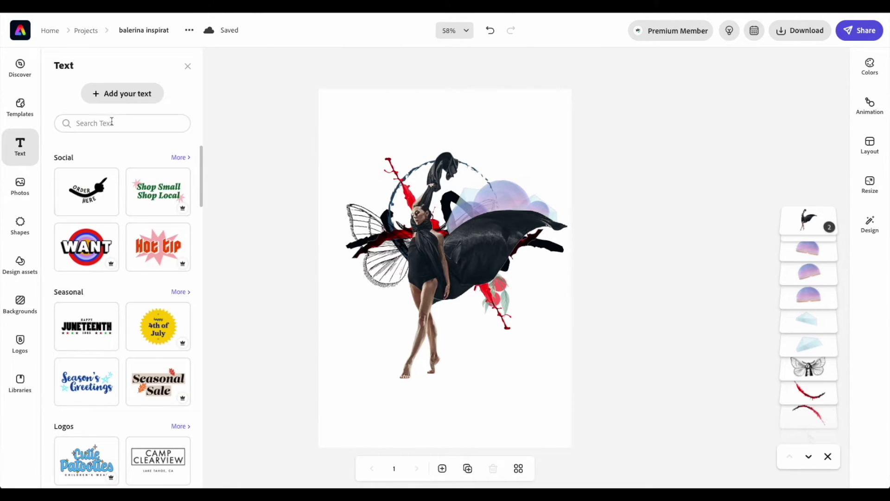
left_click(121, 93)
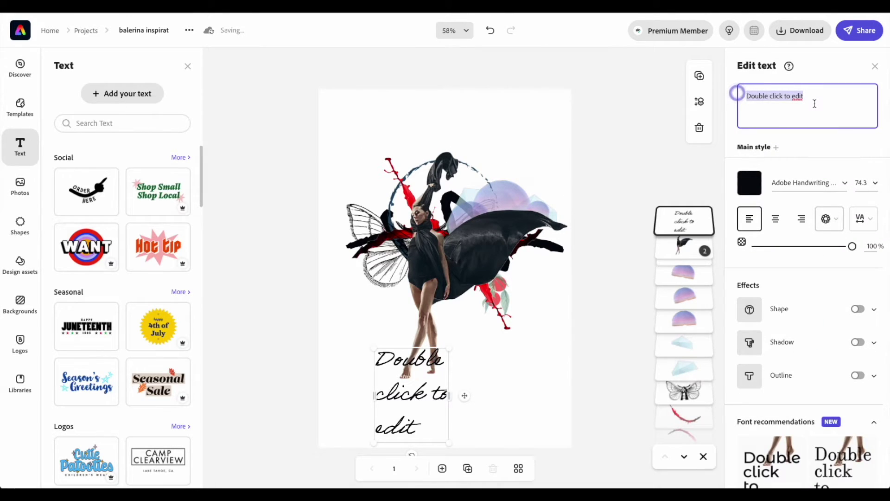
type("Dan")
key("BackSpace")
type("DANCE")
key("BackSpace")
key("BackSpace")
type("NCE AWAY")
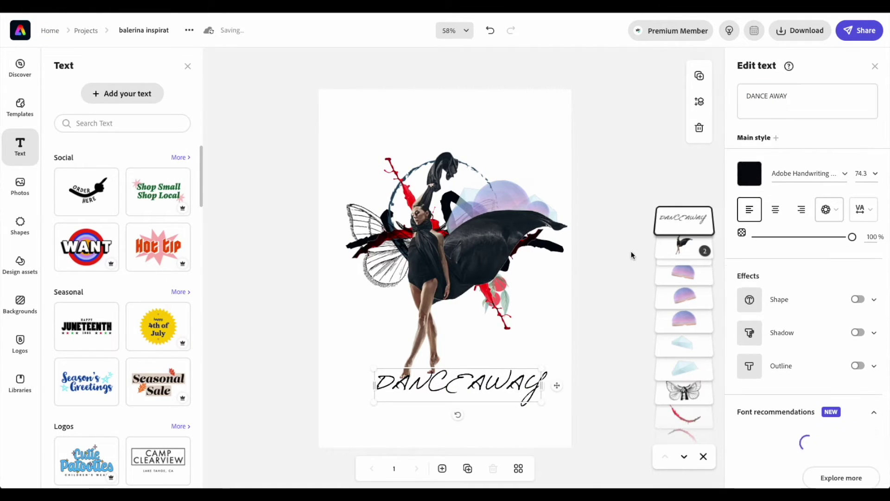
Set the DANCE AWAY text in Cabin Sketch Bold, shrink it to 36.4 and place it above the moons beside the raised cloth.
left_click(804, 173)
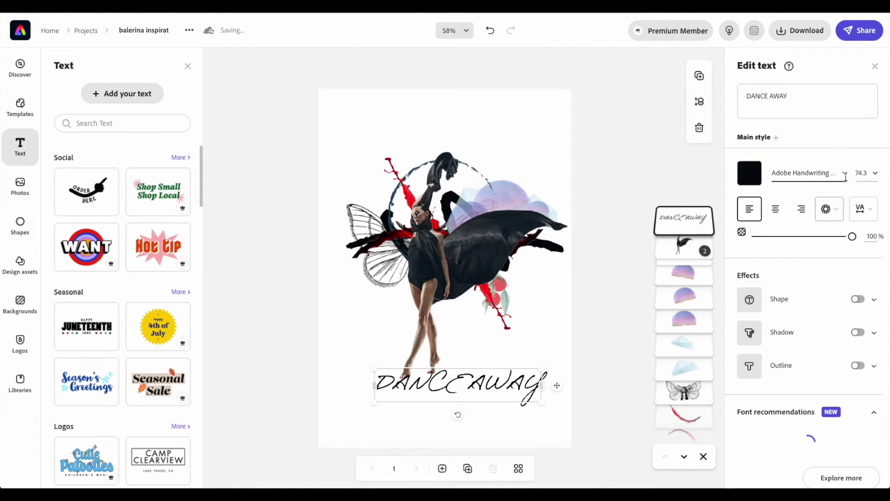
left_click(761, 215)
left_click_drag(374, 375, 450, 384)
left_click_drag(496, 389, 489, 185)
left_click(265, 258)
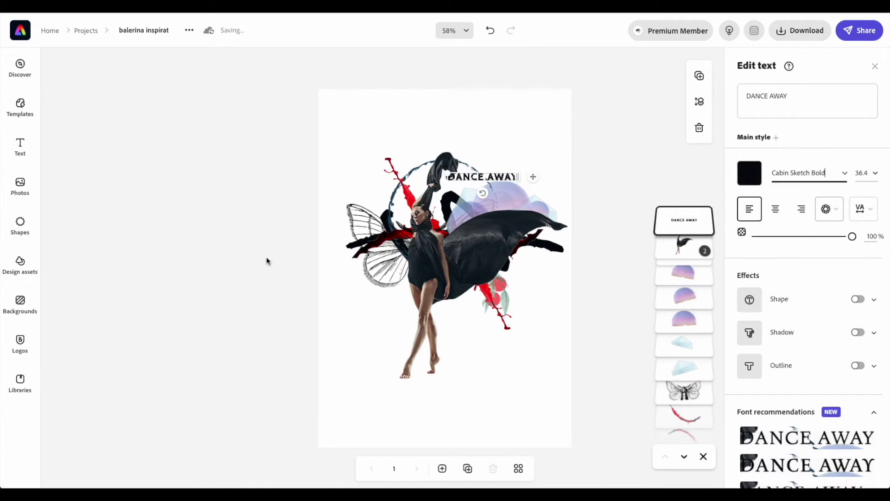
left_click(513, 178)
left_click(267, 221)
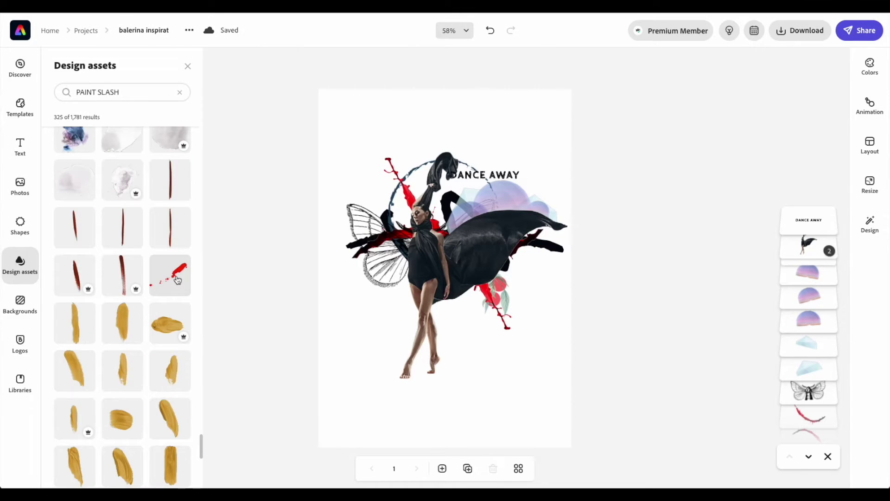
Add the red paint streak with droplets, rotate and shrink it, and place it under the skirt beside the dancer's legs.
left_click(173, 278)
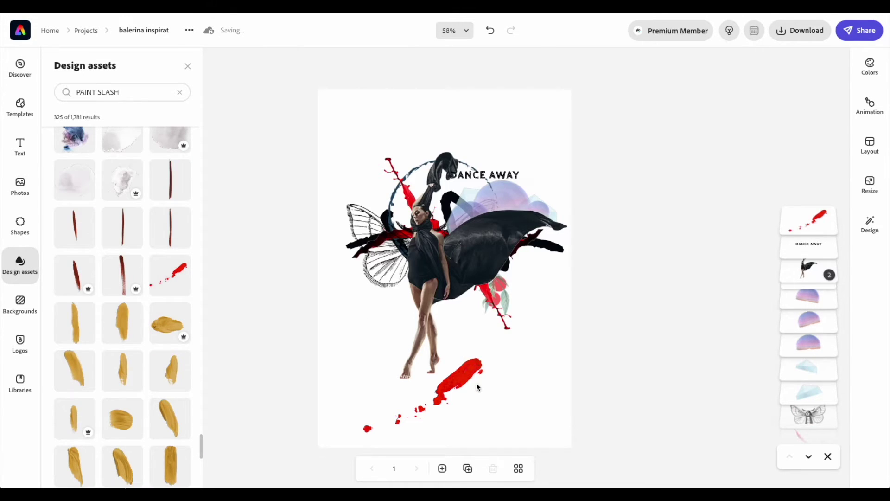
left_click(468, 379)
left_click_drag(423, 446, 499, 327)
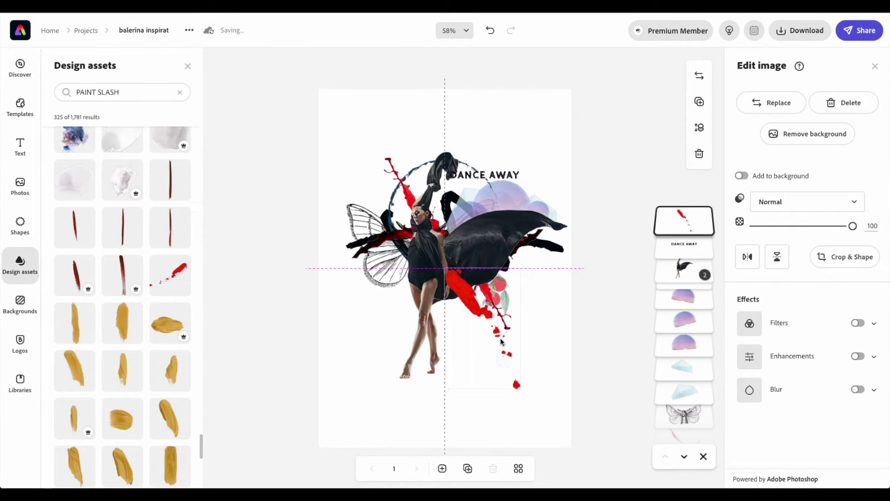
left_click_drag(520, 389, 496, 348)
left_click_drag(475, 311, 478, 327)
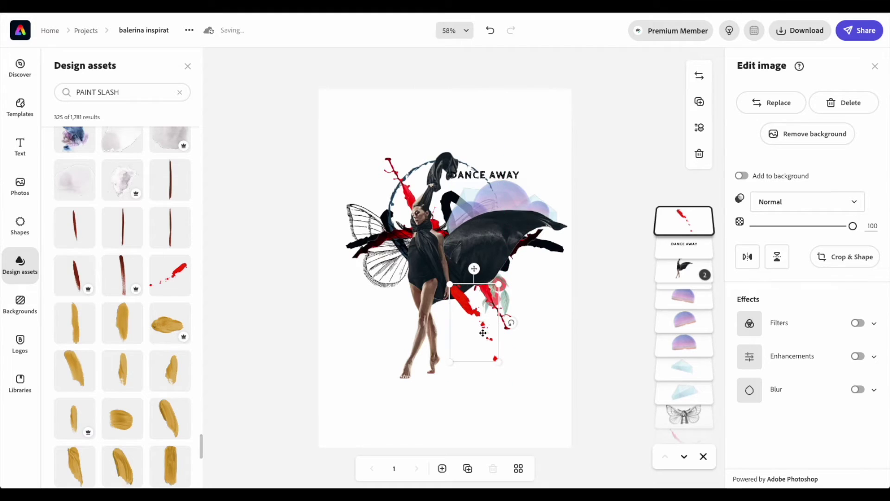
Flip and angle the red streak beside the dancer's legs, and move its layer between the two red splashes.
left_click(747, 258)
left_click_drag(437, 323, 446, 346)
left_click_drag(683, 221, 683, 385)
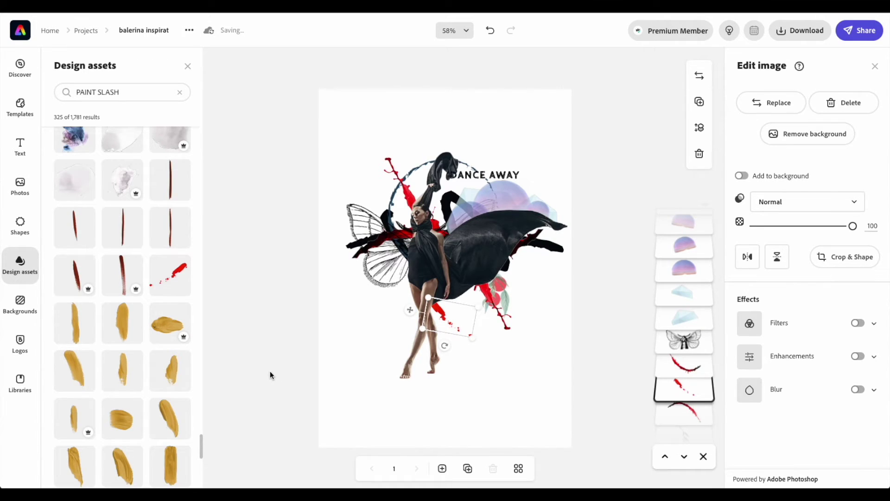
Add the blue watercolour splash with gold specks, shrink and rotate it under the skirt, and move its layer just below the wings.
scroll(135, 347, "down", 15)
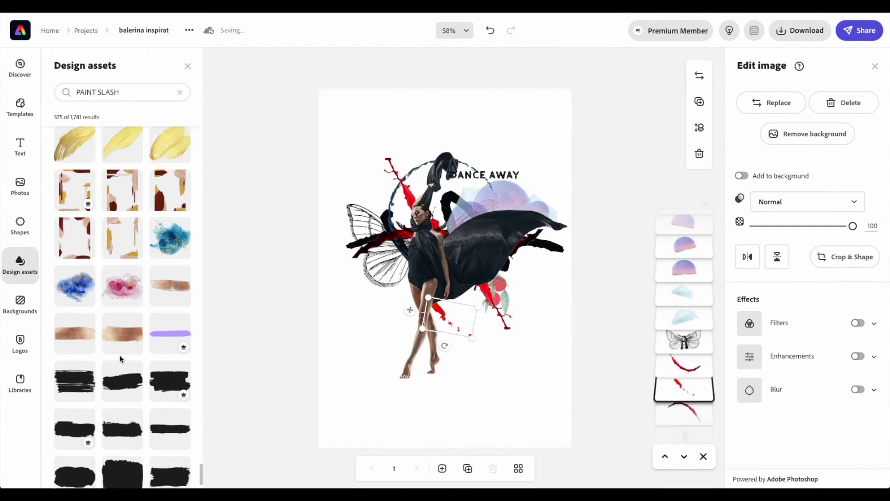
left_click(179, 238)
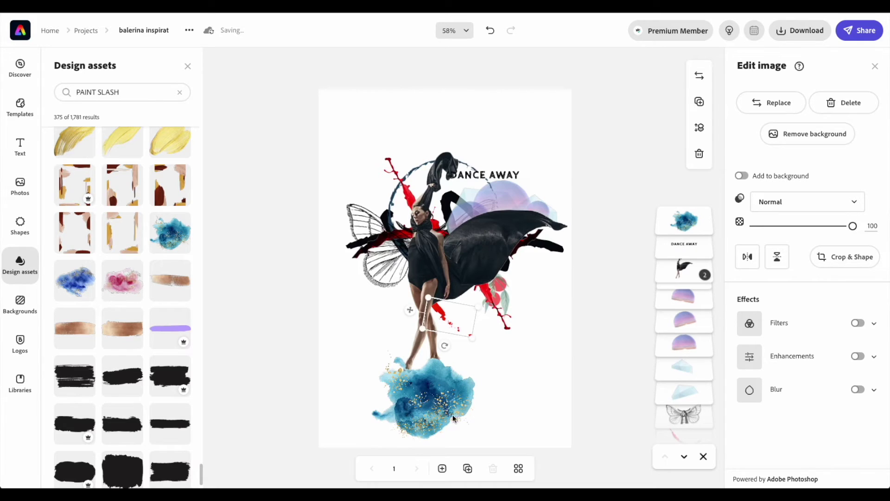
left_click_drag(435, 397, 462, 309)
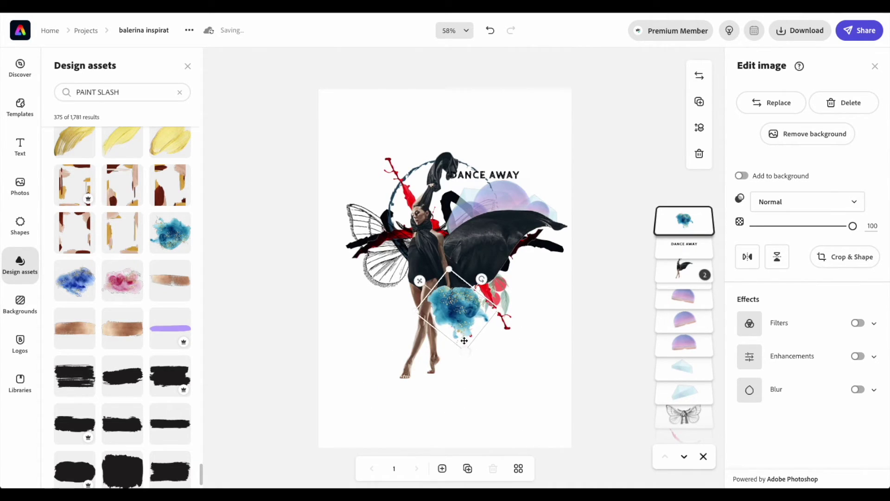
left_click_drag(685, 220, 684, 366)
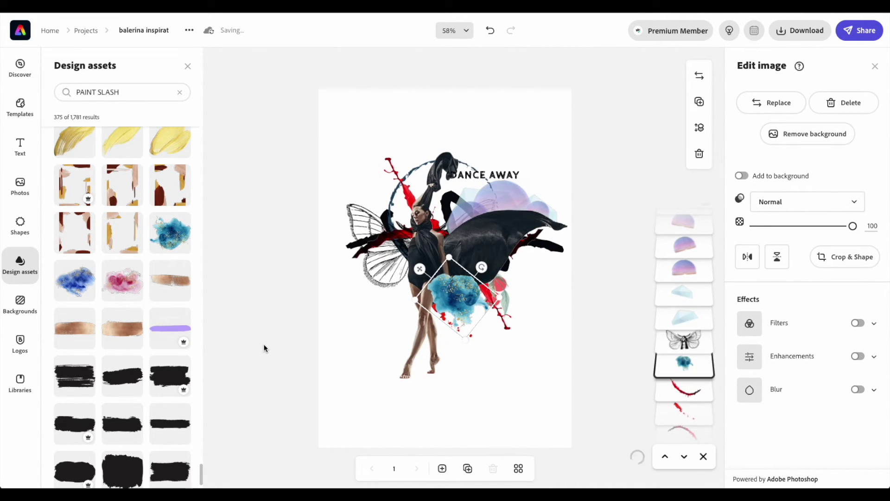
Reduce the blue watercolour splash's opacity to 55 and shrink it slightly under the skirt.
left_click_drag(853, 226, 821, 226)
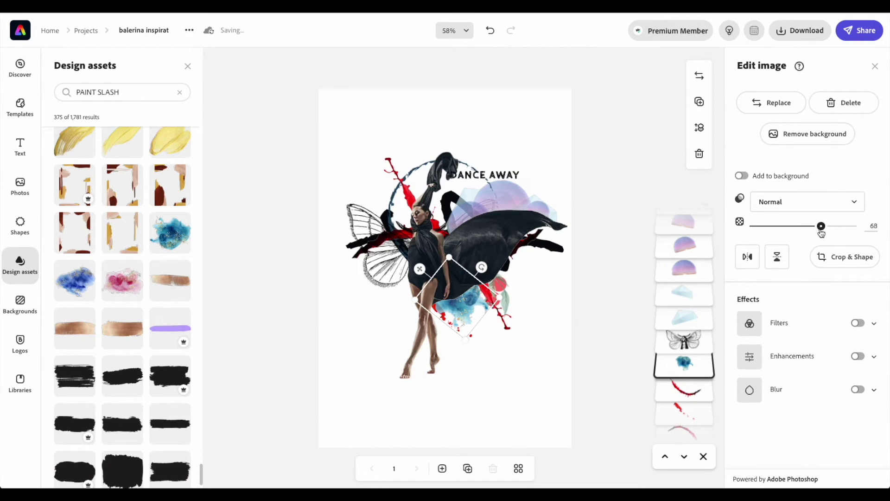
left_click_drag(500, 299, 482, 296)
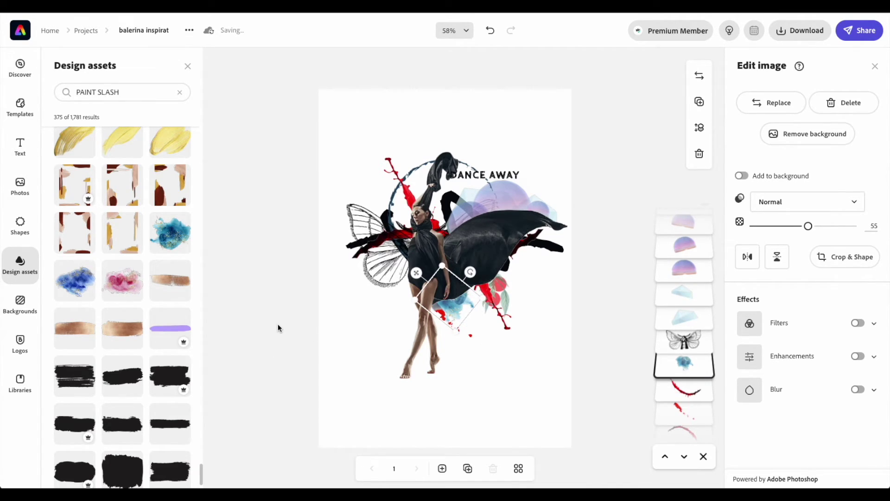
left_click(278, 328)
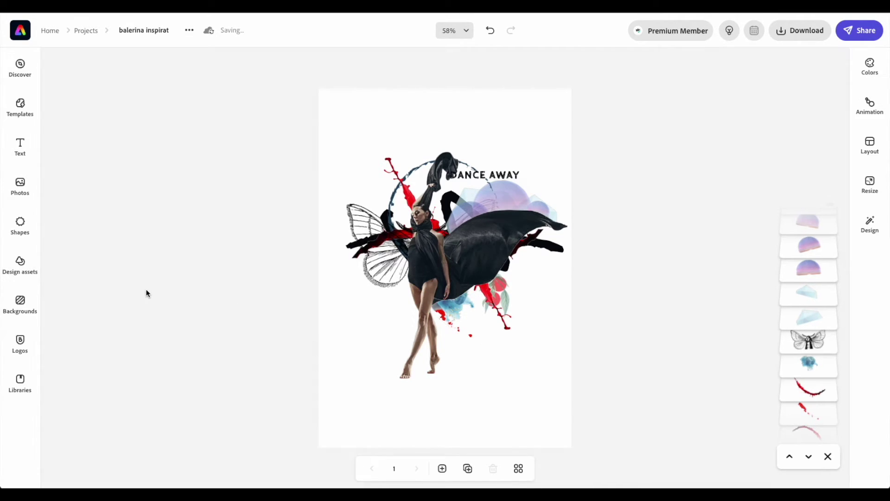
Search the shapes for "lines" and add the basic shape made of separate short hand-drawn strokes.
left_click(20, 227)
left_click(66, 86)
type("lines")
key("Return")
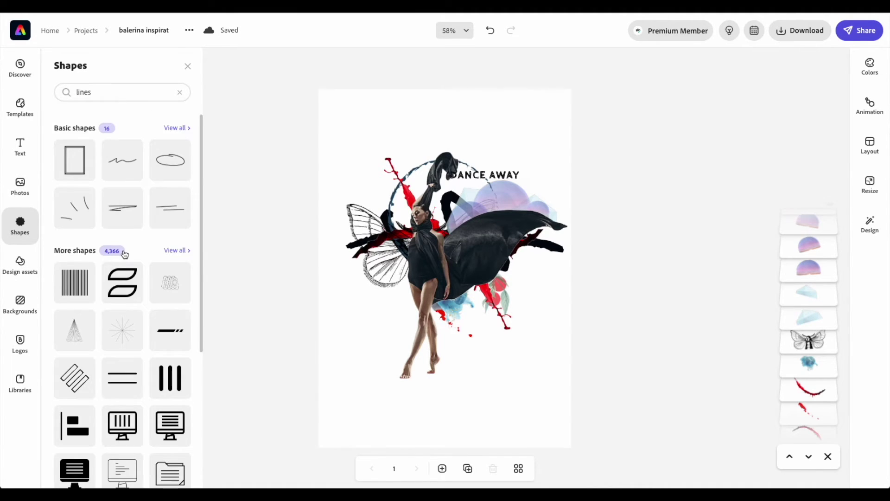
scroll(124, 254, "down", 1)
left_click(74, 198)
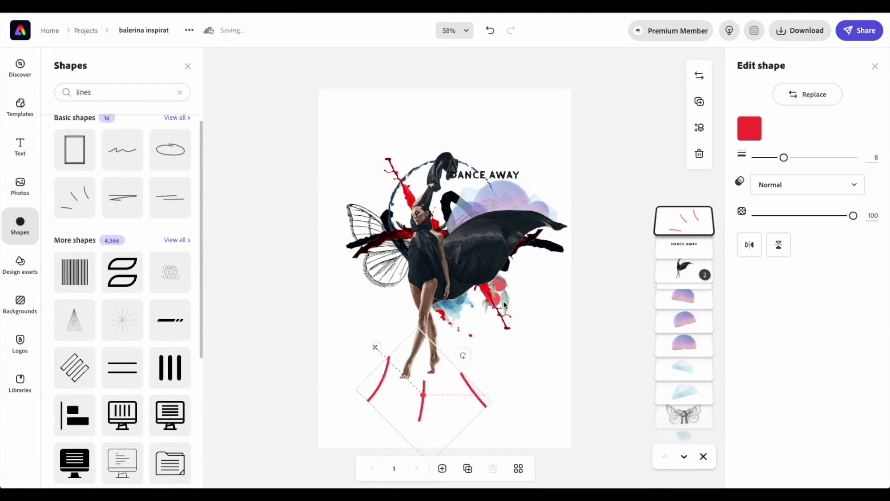
Shrink and rotate the strokes shape, recolour it black and place it at the skirt's lower edge.
left_click_drag(358, 372, 432, 371)
left_click(750, 130)
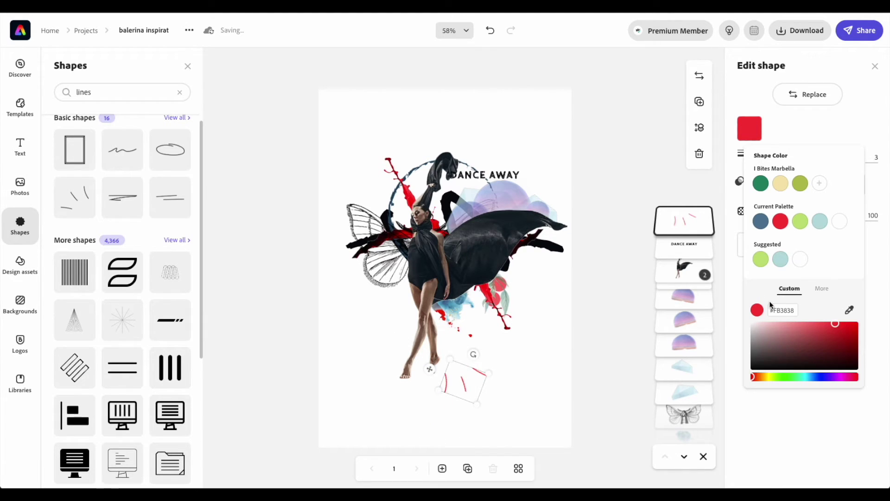
left_click_drag(837, 324, 754, 369)
left_click_drag(477, 379, 487, 325)
left_click(488, 31)
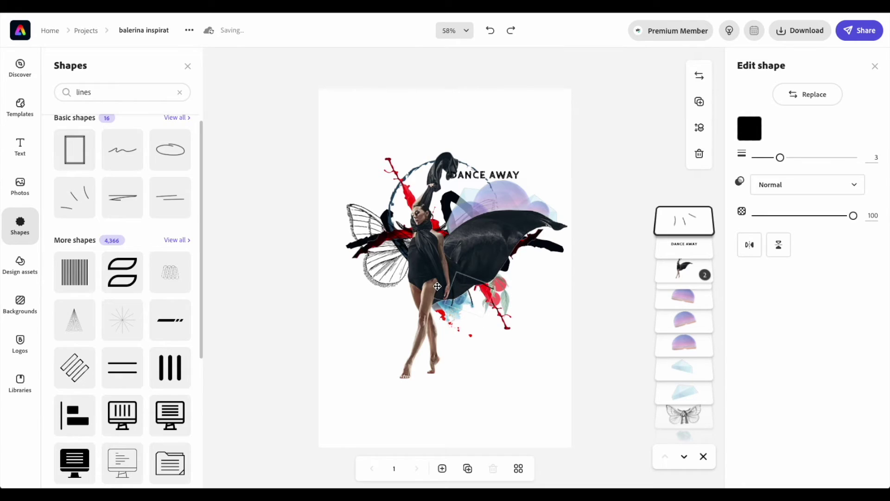
left_click(330, 341)
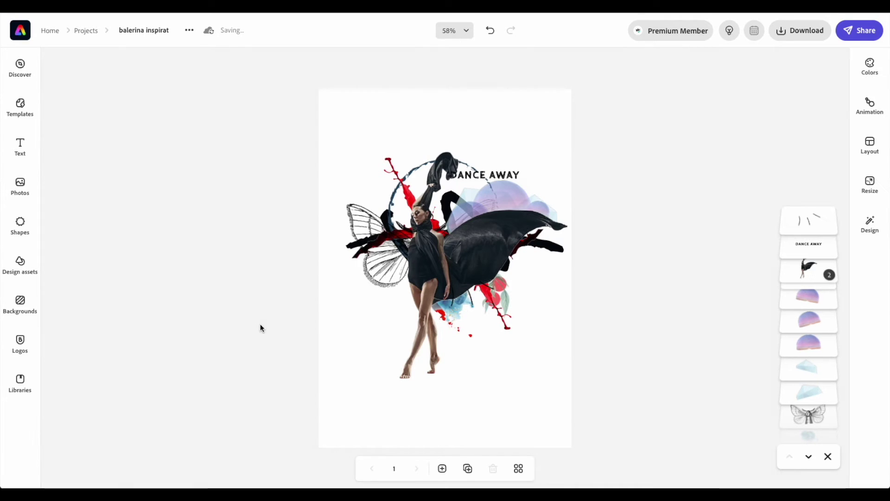
Add the thin starburst lines shape, place it around the dancer's head within the ring, and move its layer behind the dancer.
left_click(20, 225)
scroll(153, 249, "down", 3)
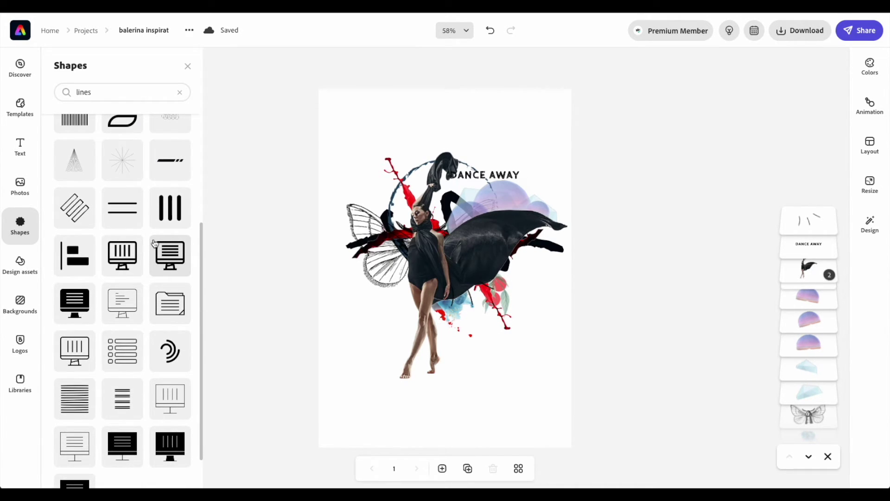
left_click_drag(123, 160, 440, 214)
left_click_drag(689, 249, 684, 389)
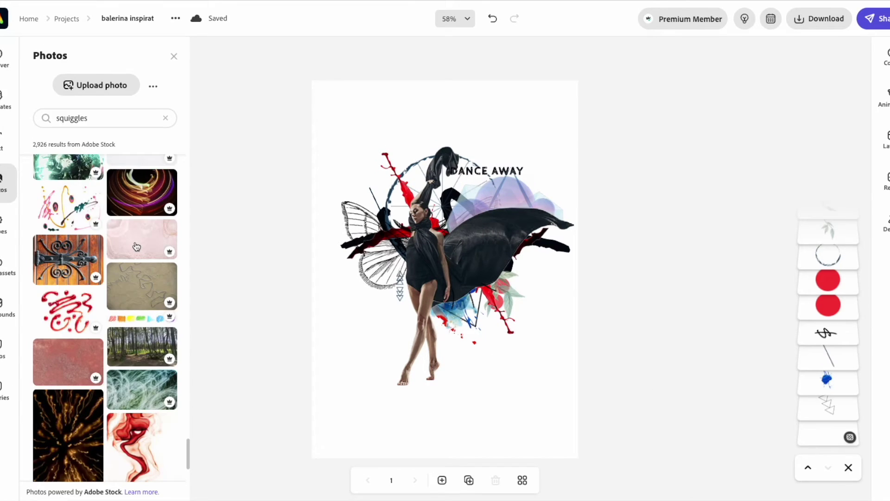
Add the red flowing ink photo from the "squiggles" results, shrink and tilt it, and place it under the skirt.
scroll(151, 246, "down", 5)
scroll(140, 253, "up", 1)
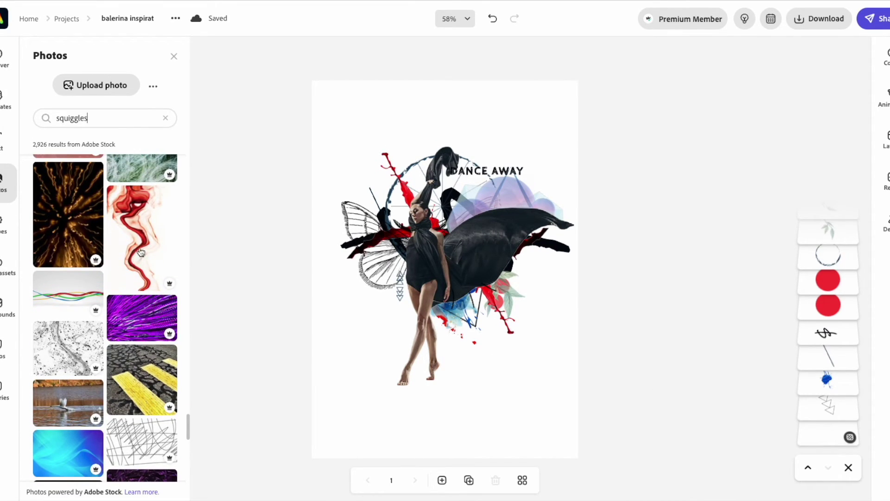
left_click(358, 365)
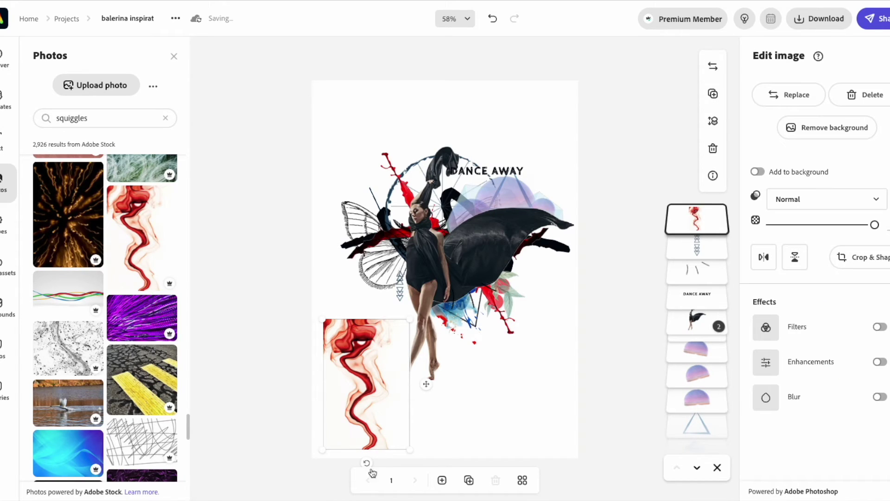
left_click_drag(323, 453, 349, 426)
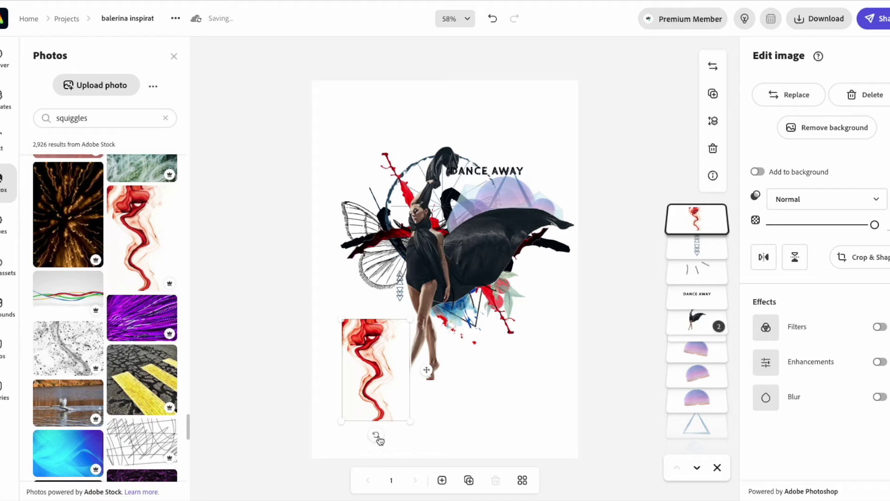
left_click_drag(377, 436, 404, 428)
left_click_drag(385, 366, 476, 314)
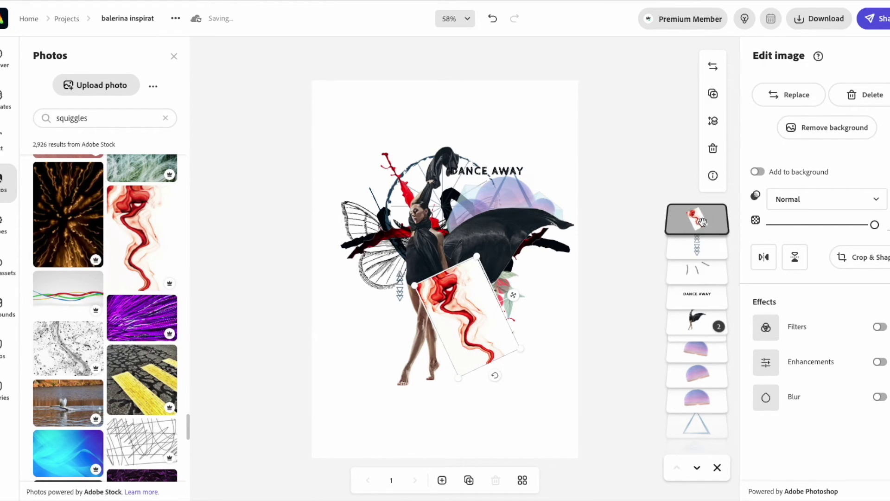
Move the red ink photo's layer just above the background, set its blending to Multiply and enlarge it.
left_click_drag(702, 222, 697, 417)
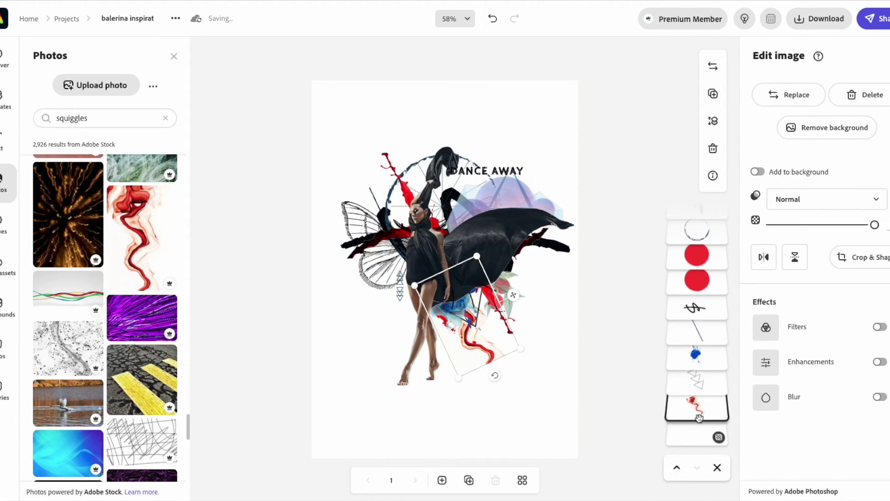
left_click_drag(459, 380, 436, 494)
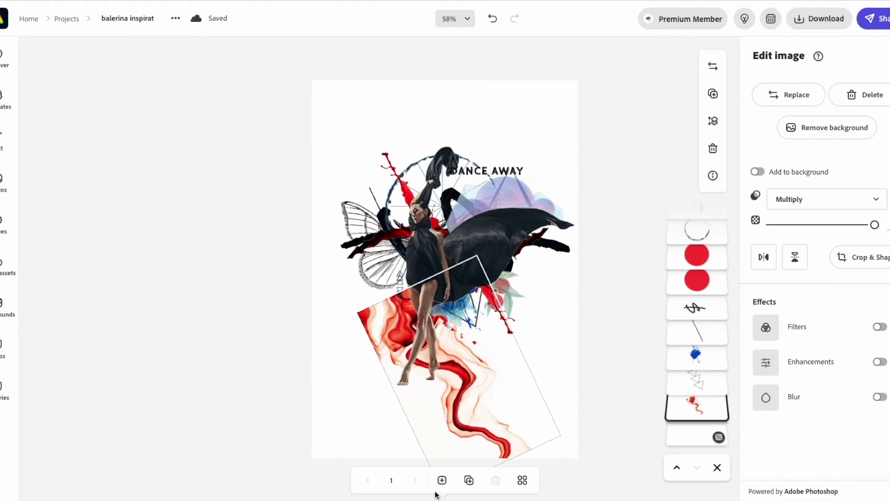
Reposition the red ink photo so it flows from beneath the skirt off the page's lower right edge.
left_click_drag(489, 411, 541, 397)
left_click(279, 354)
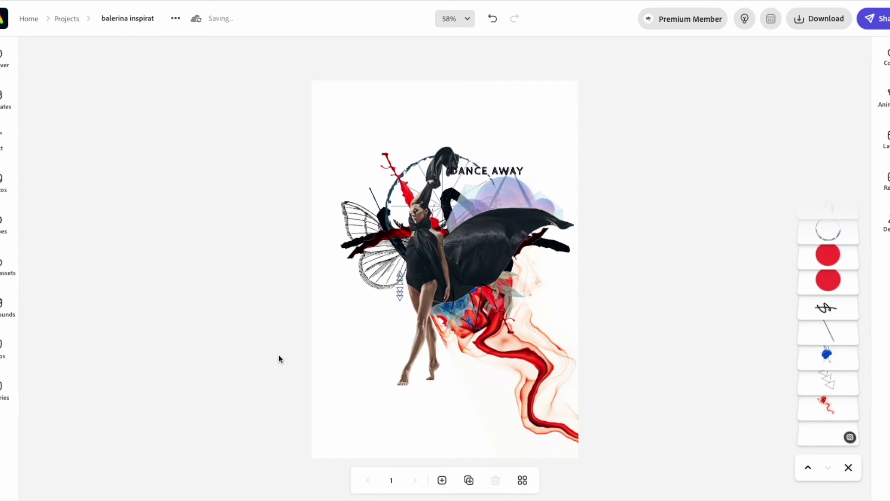
left_click_drag(561, 404, 573, 379)
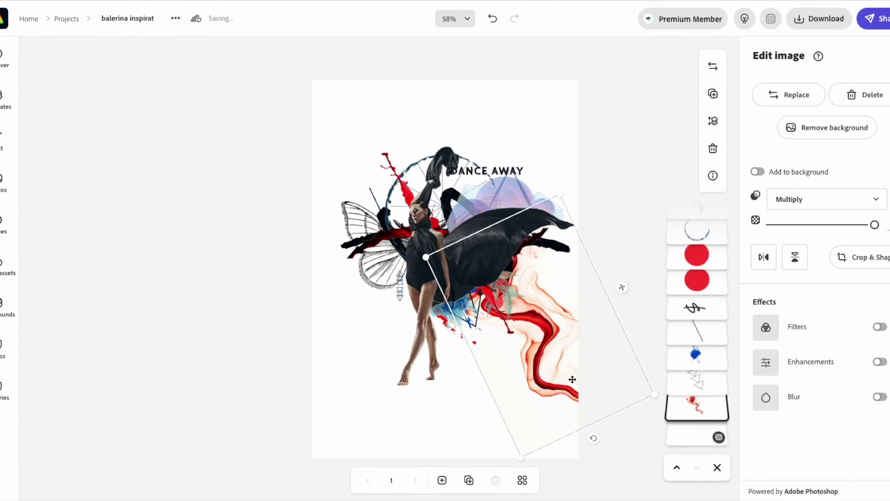
left_click(250, 352)
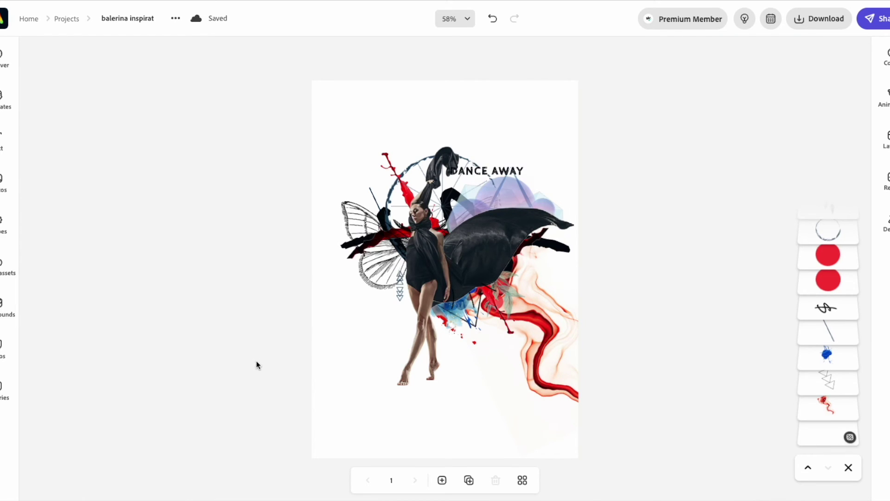
Add the bare twig photo from the "thin drawn lines" results and cut out its background.
left_click(6, 182)
scroll(138, 253, "down", 5)
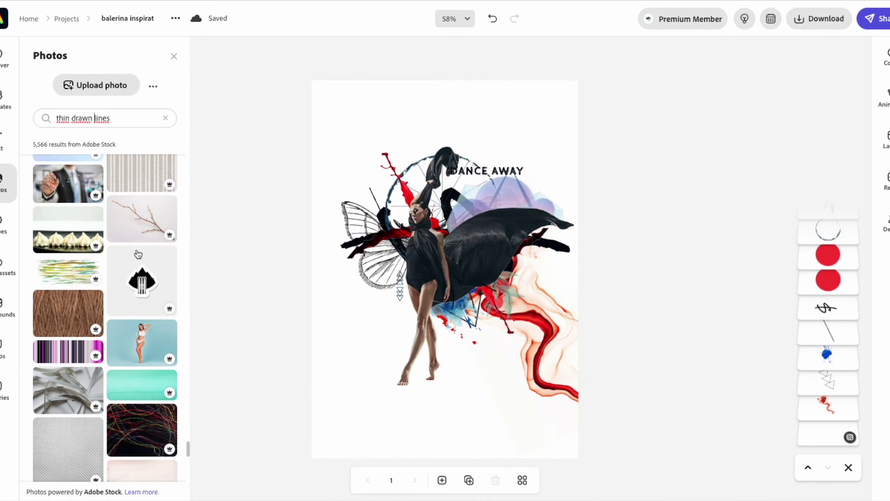
left_click(144, 226)
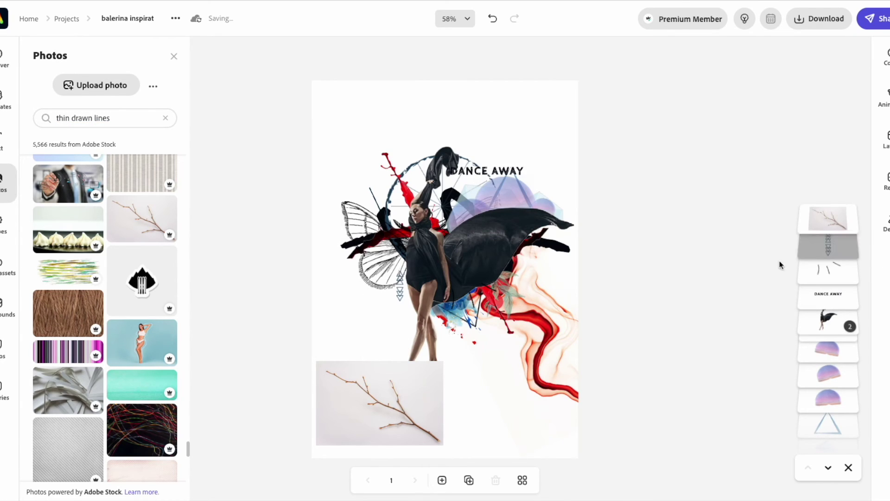
left_click(833, 130)
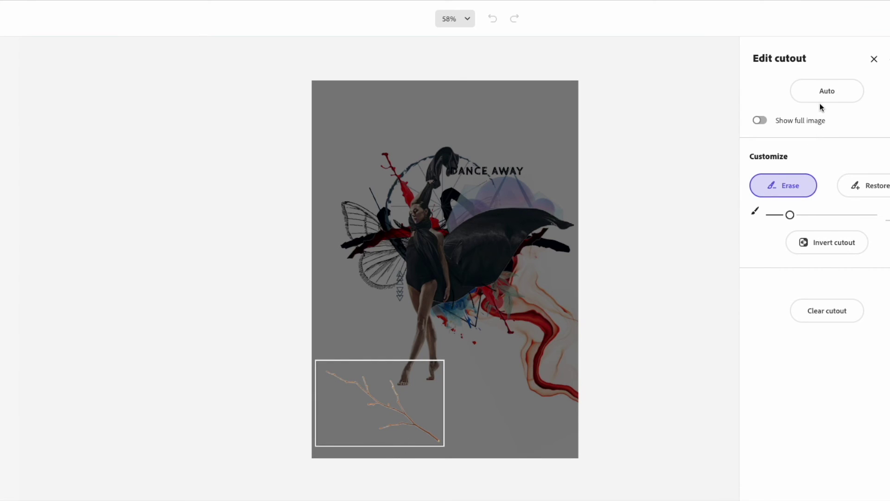
left_click(887, 58)
Tilt the twig cutout, place it beneath the skirt beside the dancer's legs, and move its layer just above the red ink photo.
left_click_drag(380, 453, 424, 345)
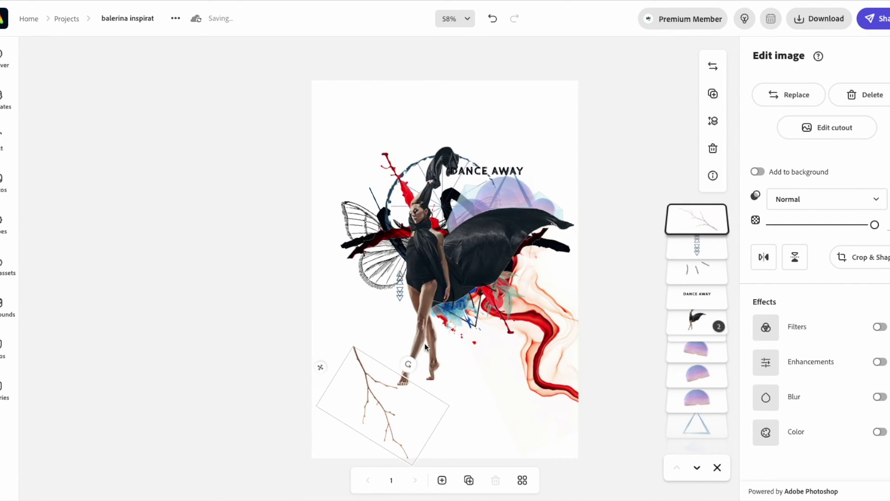
left_click_drag(416, 418, 489, 362)
mouse_move(697, 219)
left_mouse_down()
mouse_move(700, 493)
mouse_move(695, 376)
mouse_move(692, 397)
left_mouse_up()
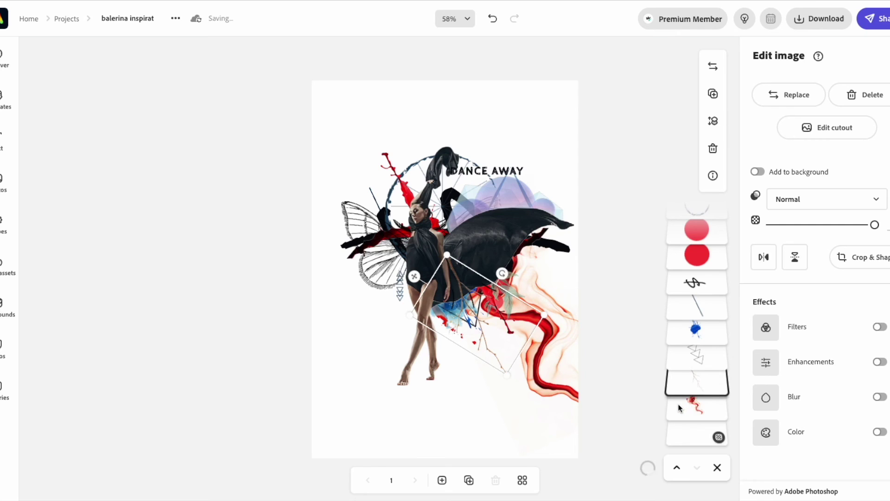
Place a copy of the black dot text just above the DANCE AWAY title and colour it red (#FB3838).
left_click(417, 296)
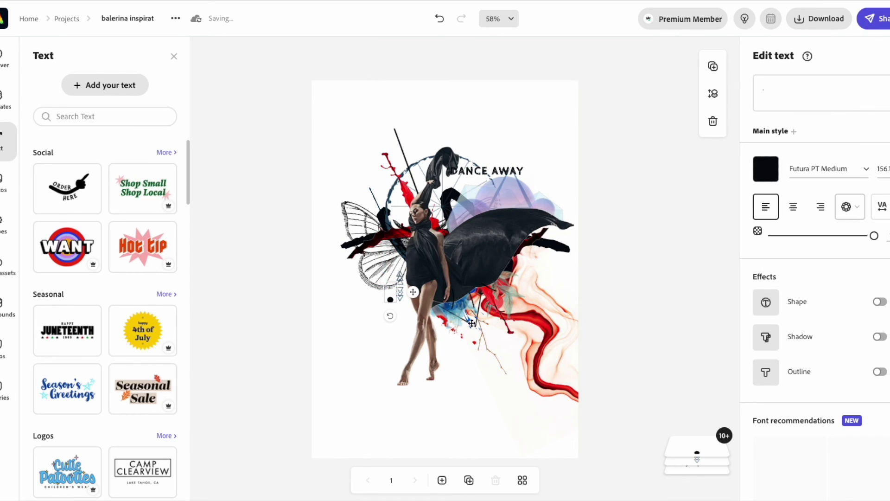
left_click_drag(414, 291, 422, 301)
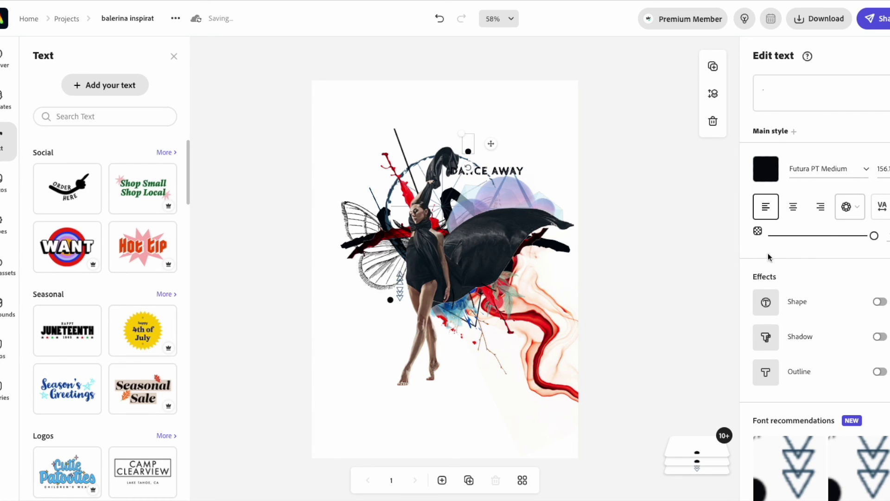
left_click(765, 165)
left_click(841, 269)
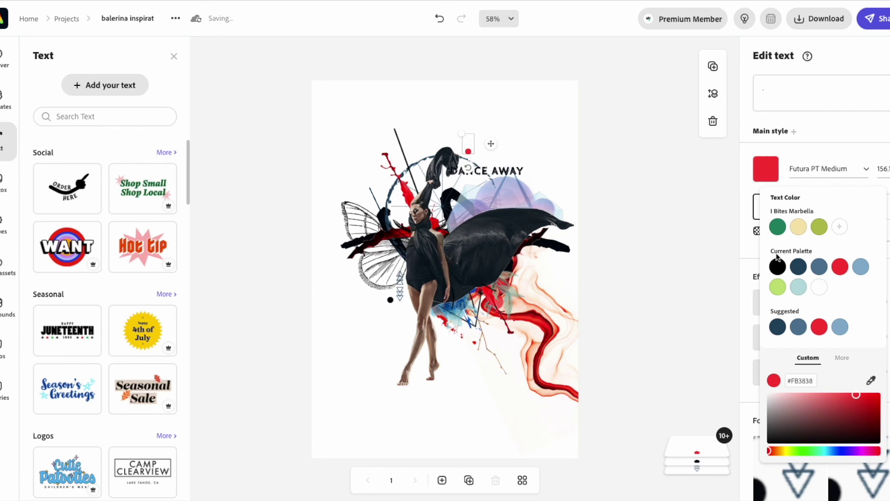